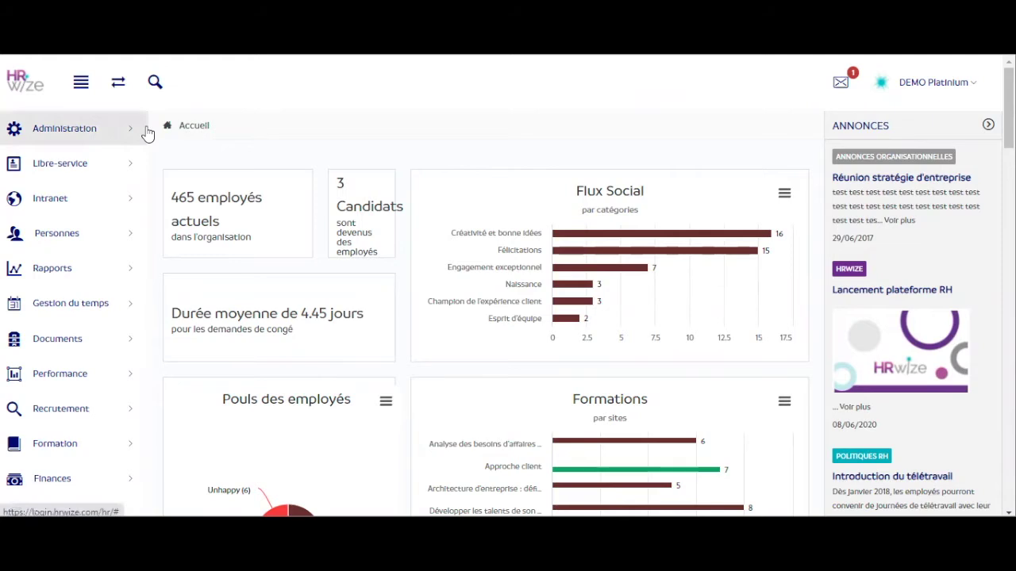
- Open the report generator permissions (Autorisations générateur de rapports) in the company administration settings
click(142, 130)
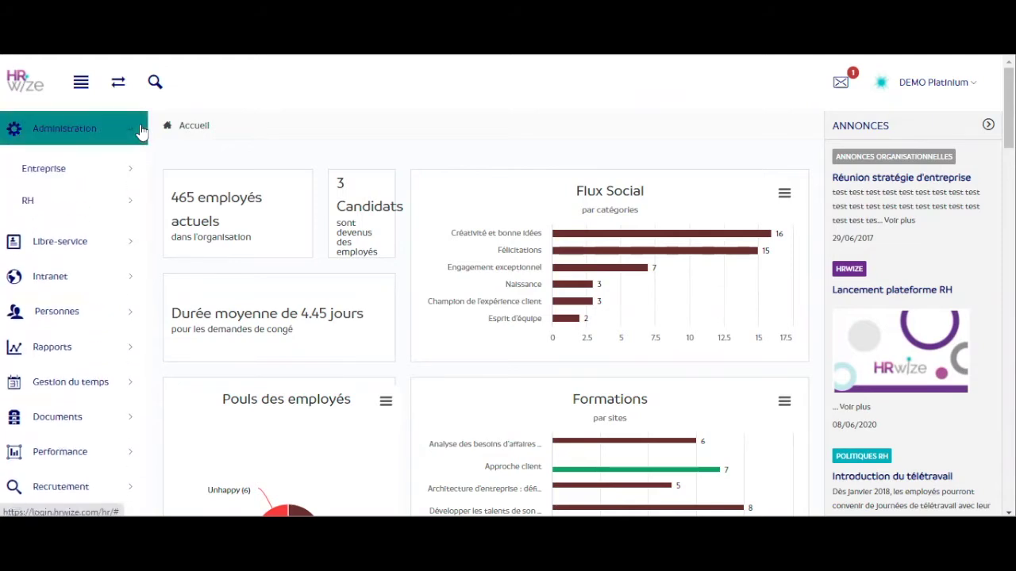
click(99, 180)
scroll(98, 262, down, 4)
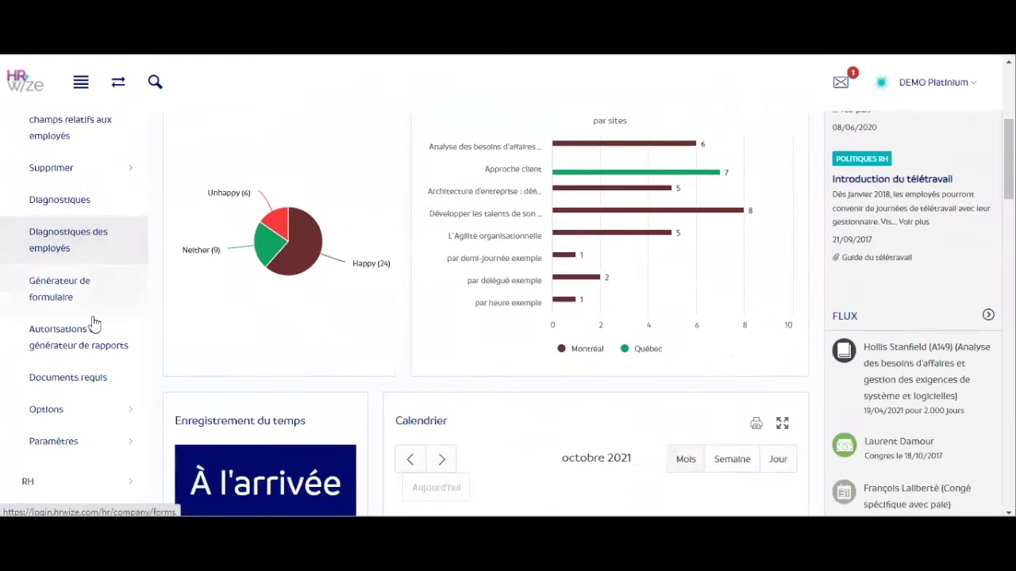
click(92, 349)
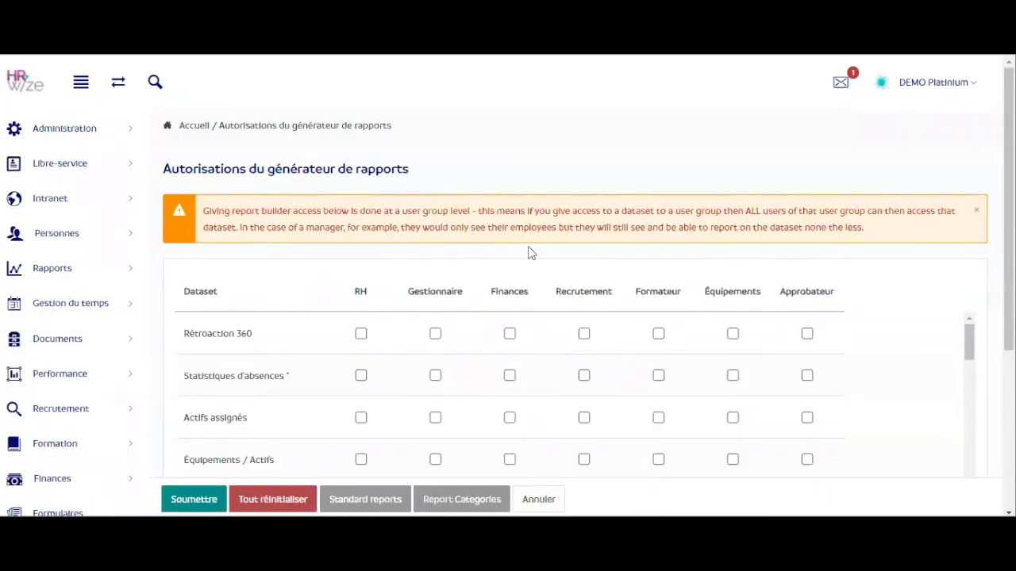
- Grant the Gestionnaire group access to the Employés dataset and submit the report generator permissions
scroll(531, 252, down, 1)
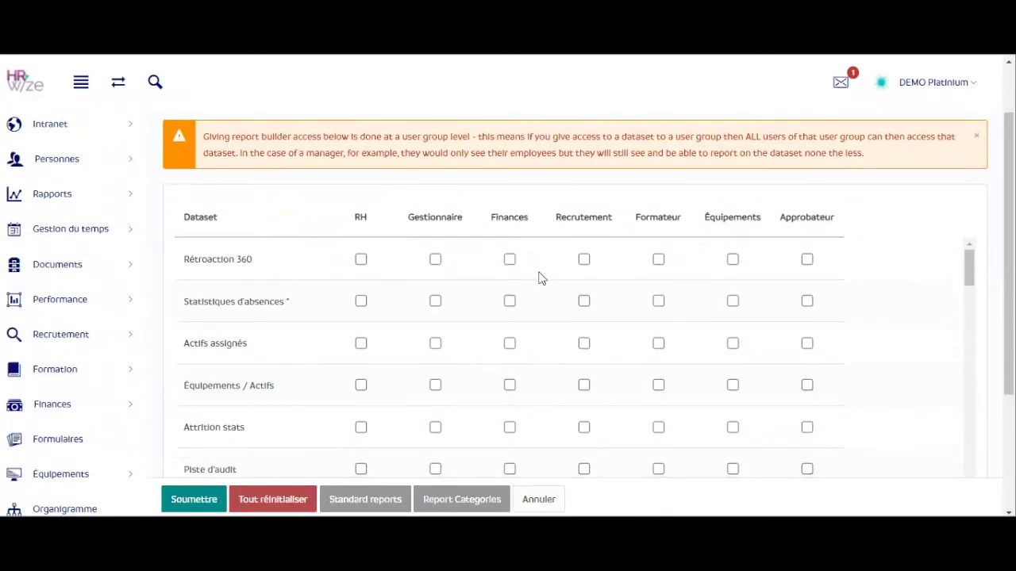
scroll(539, 278, down, 10)
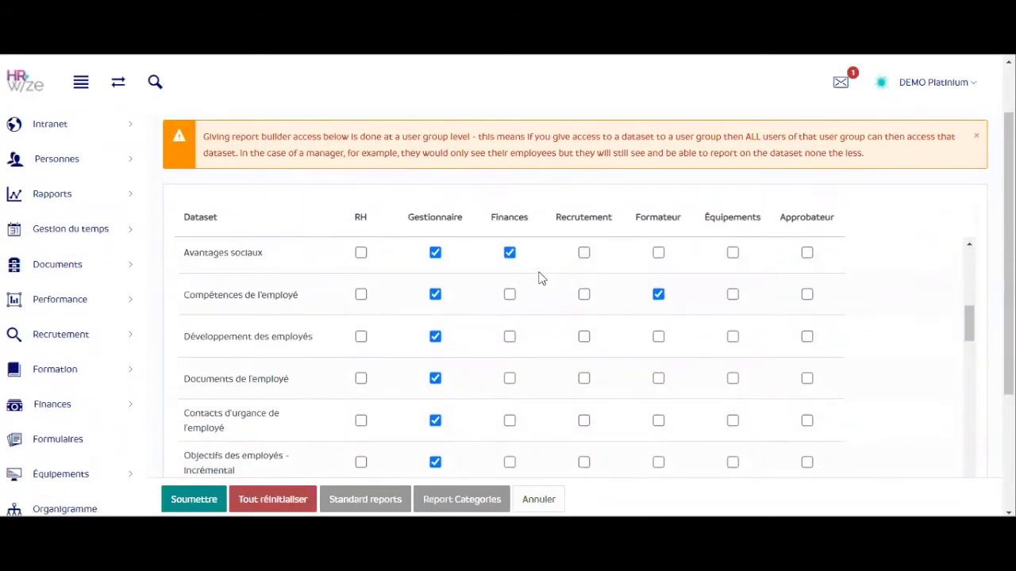
scroll(539, 277, down, 7)
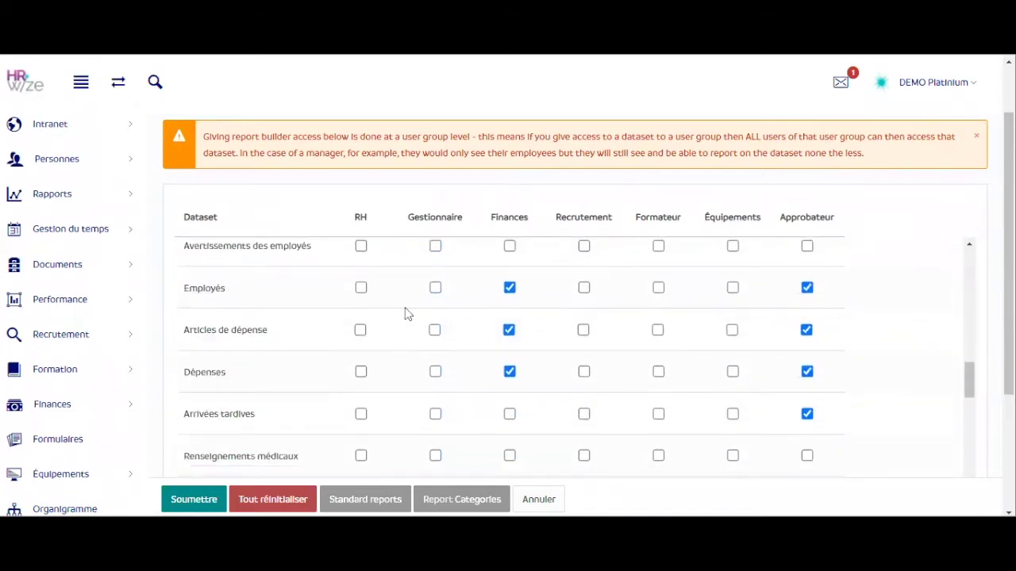
click(436, 289)
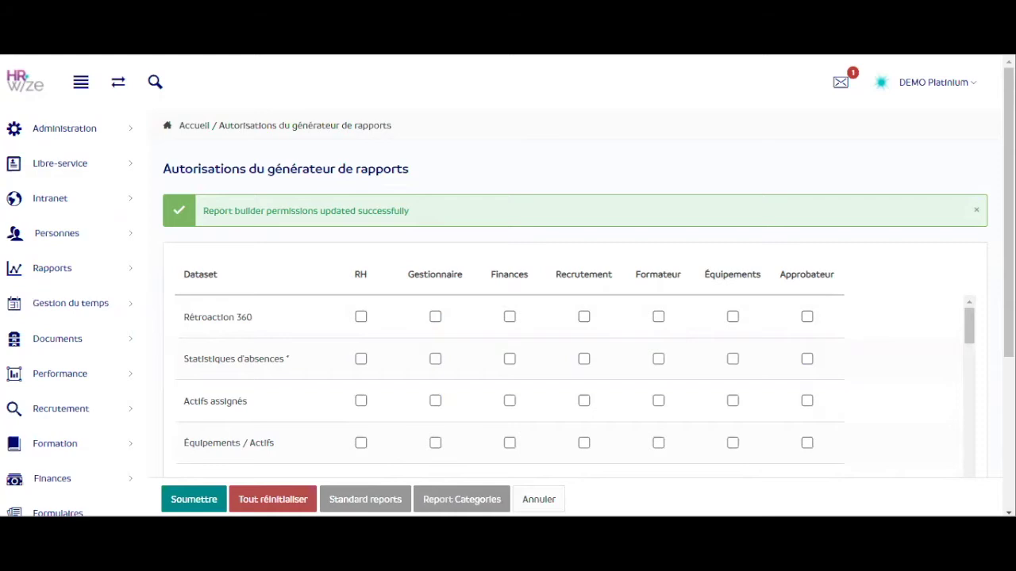
- Go to the report generator and start a new report
click(105, 282)
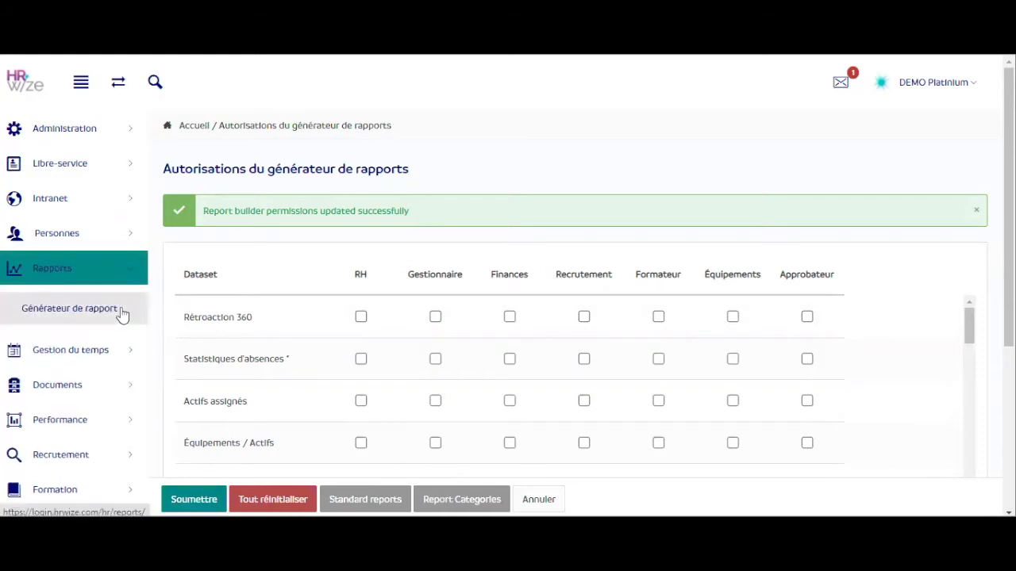
click(135, 268)
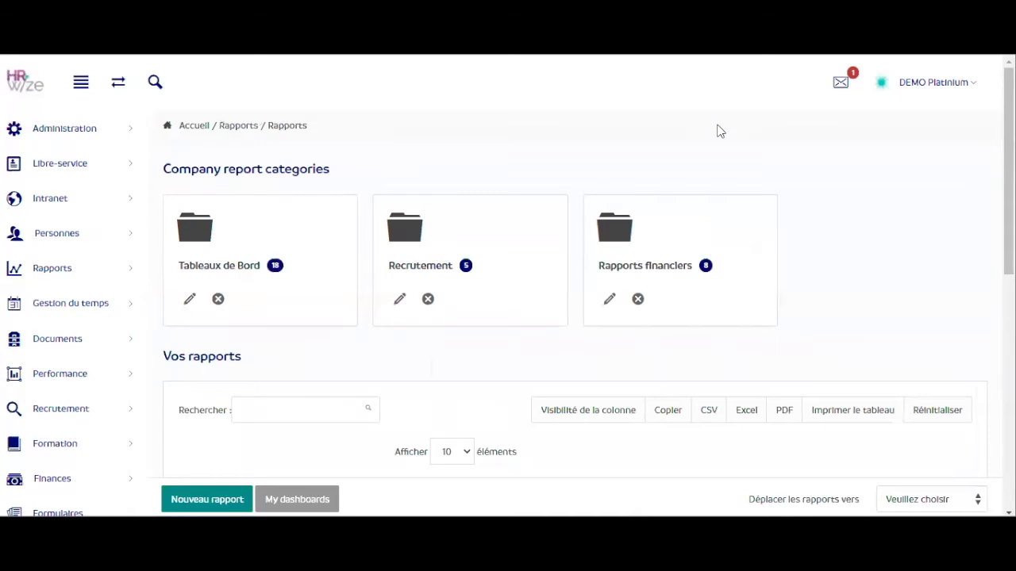
scroll(720, 131, down, 2)
scroll(530, 266, down, 1)
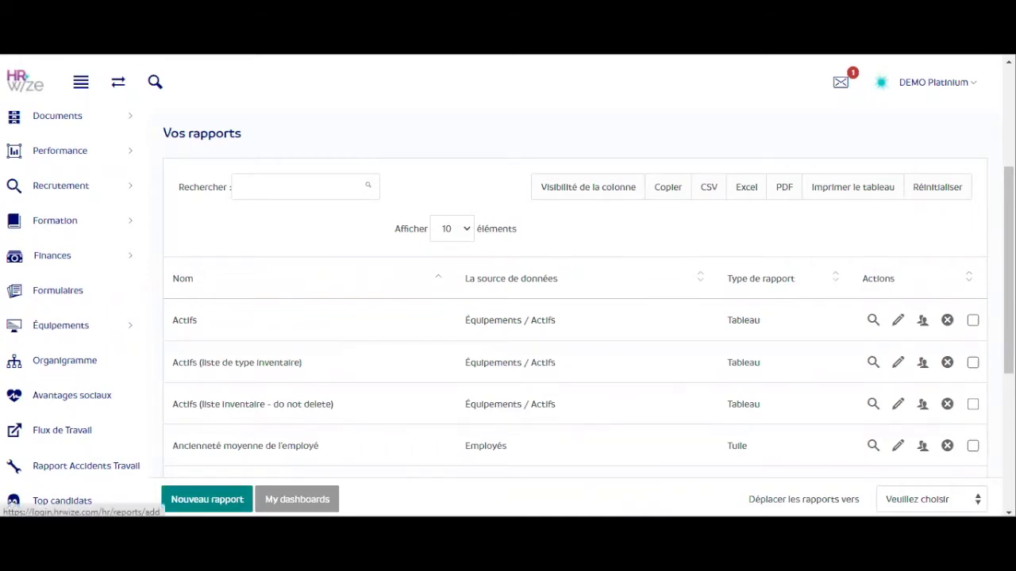
click(208, 499)
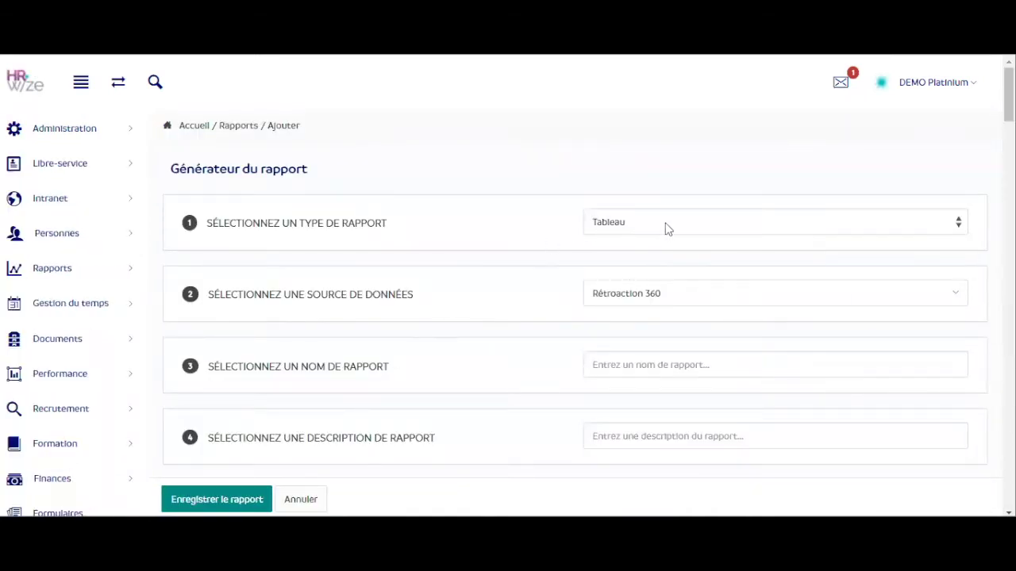
- Keep Tableau as the report type and select Employés as the data source
click(710, 222)
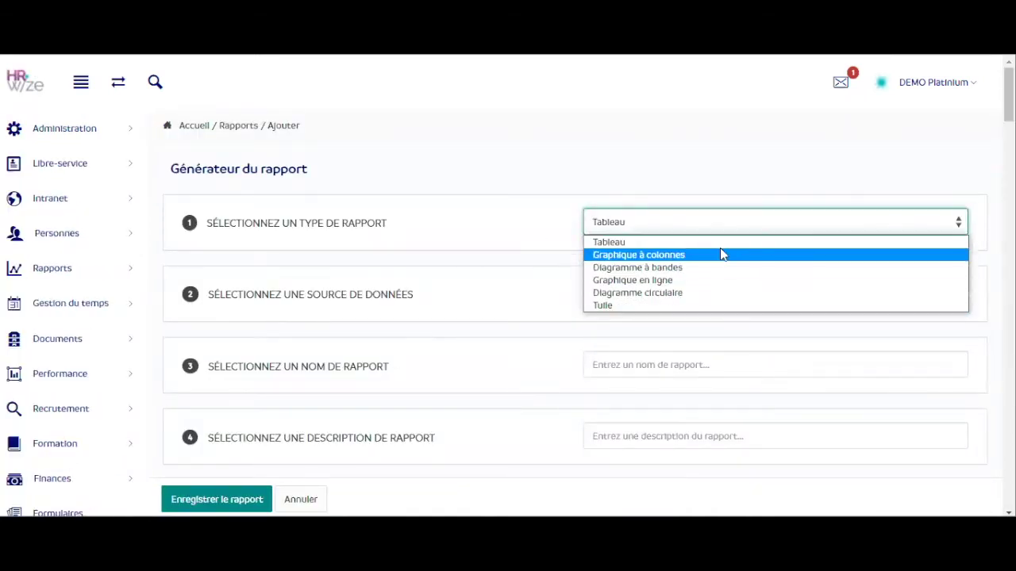
click(723, 252)
click(721, 298)
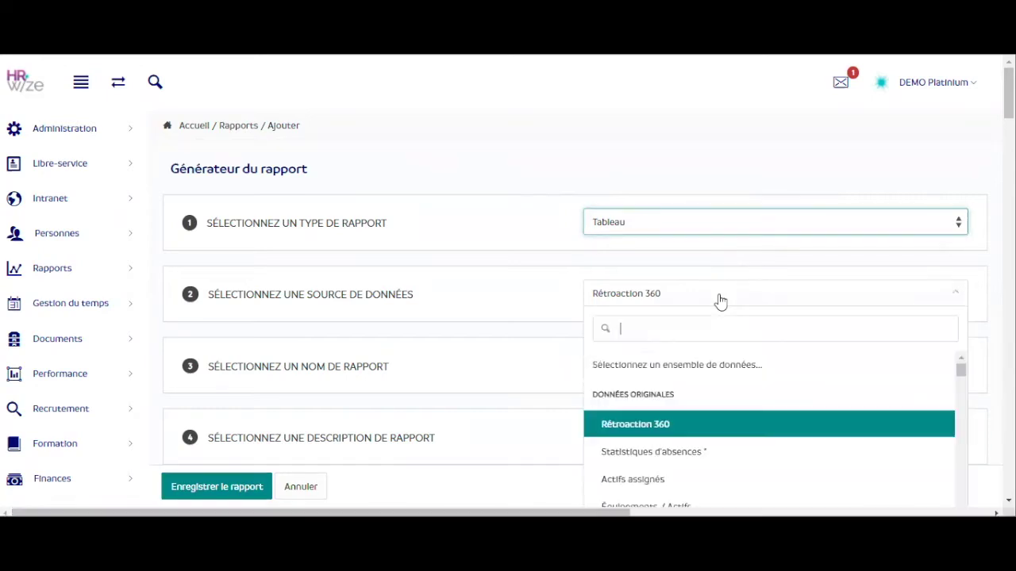
scroll(815, 365, down, 10)
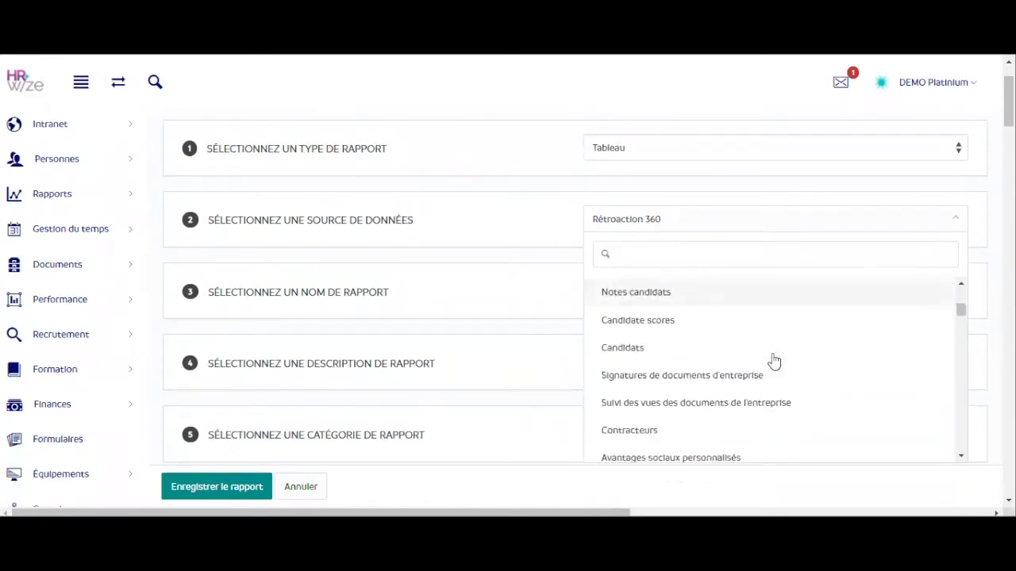
scroll(771, 358, down, 8)
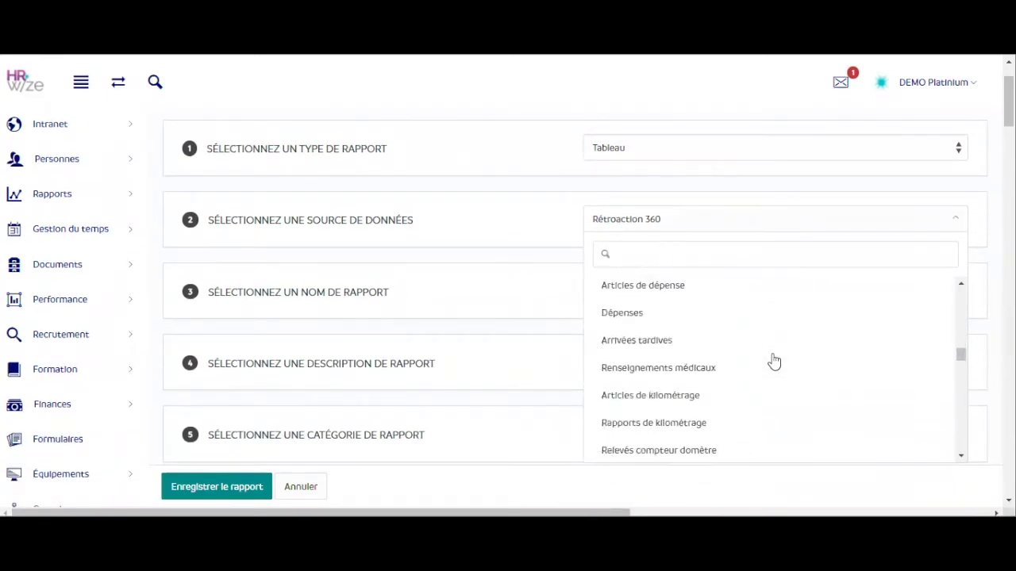
scroll(738, 349, up, 3)
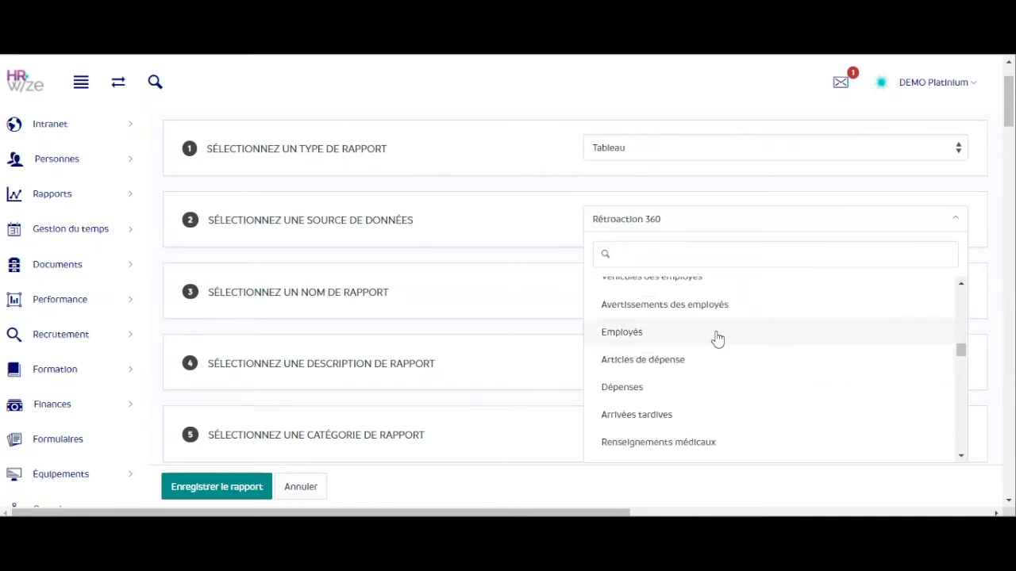
click(717, 337)
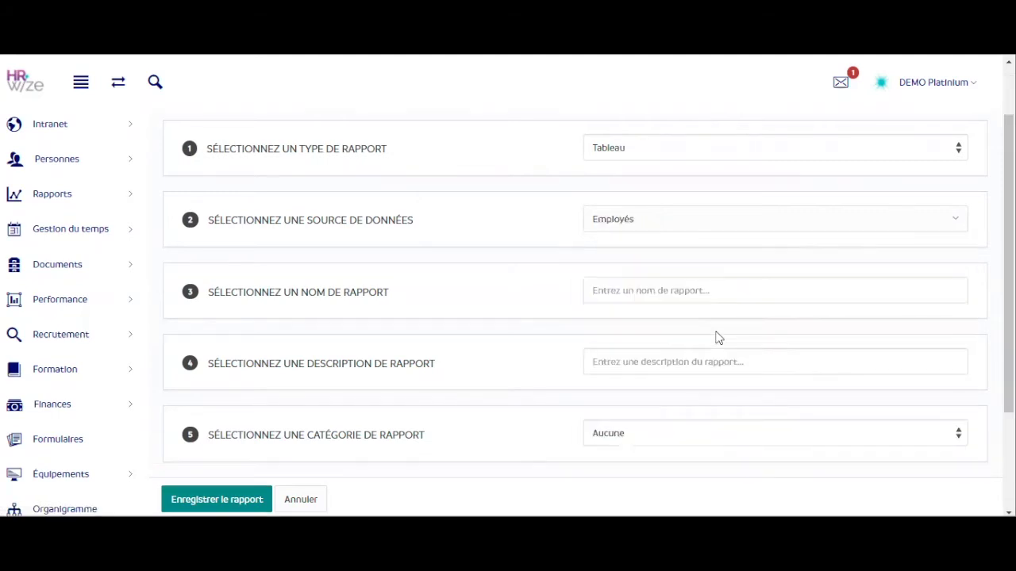
- Name the report "Nouvelles Embauches depuis le 1er Janvier 2021", leaving the description empty
click(639, 294)
right_click(640, 294)
click(659, 176)
click(528, 305)
scroll(529, 306, down, 1)
click(610, 286)
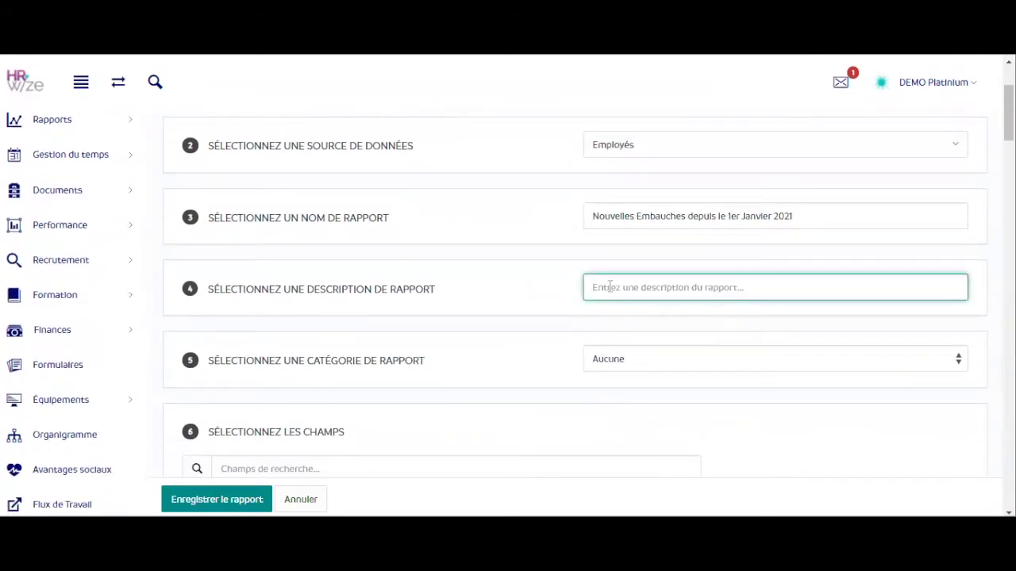
- Add the Prénom and Nom fields from the employee's personal data to the report
scroll(610, 287, down, 2)
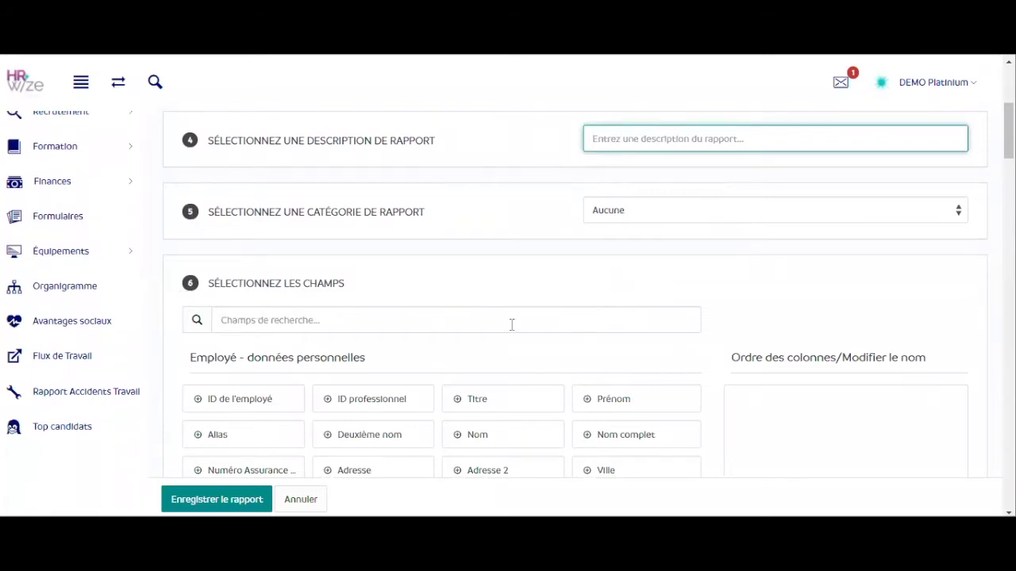
scroll(512, 324, down, 1)
click(587, 331)
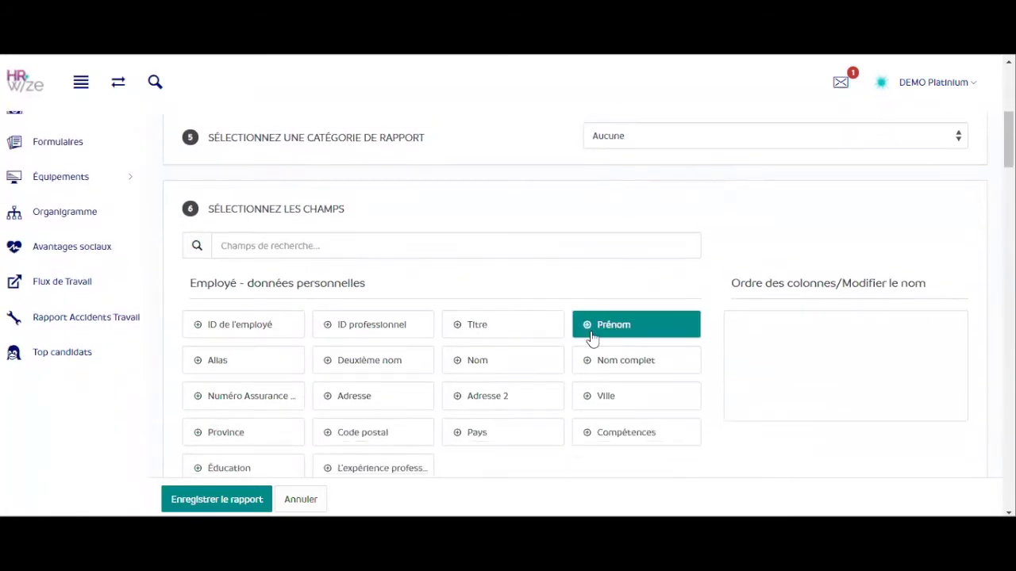
click(539, 363)
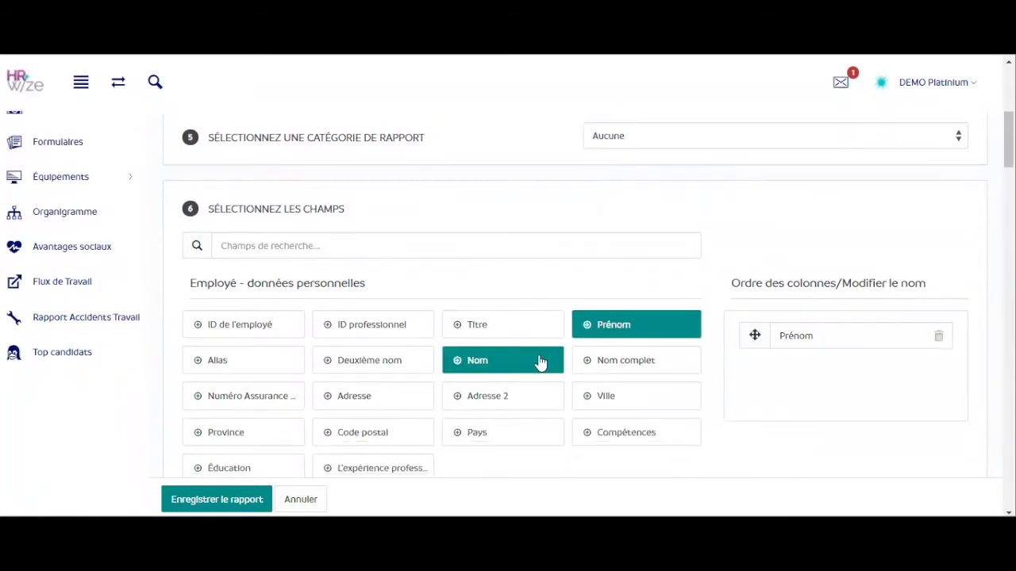
- Search the available fields and add ID professionnel and Courriel travail to the report
click(437, 246)
text(Id)
click(319, 324)
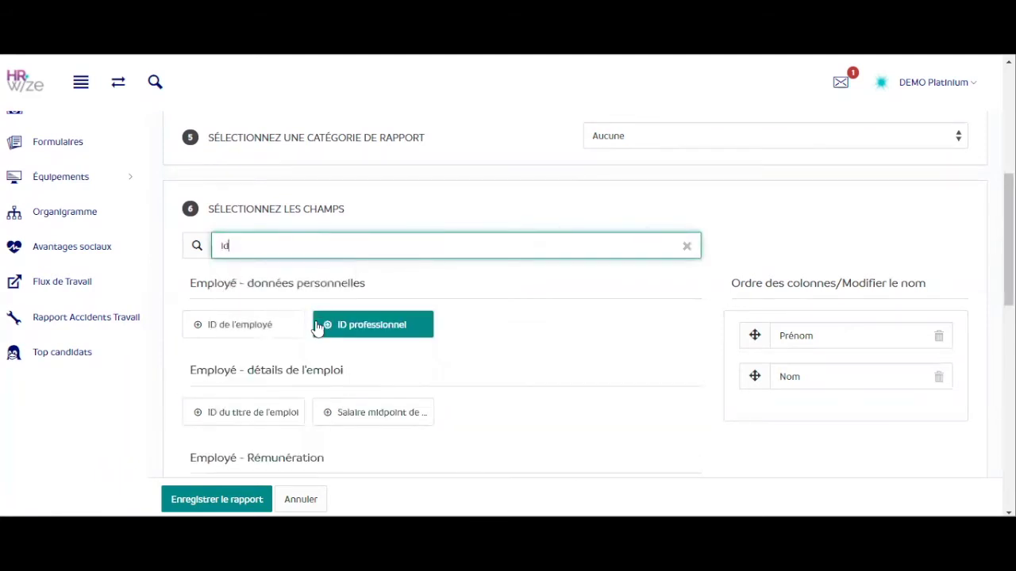
double_click(365, 242)
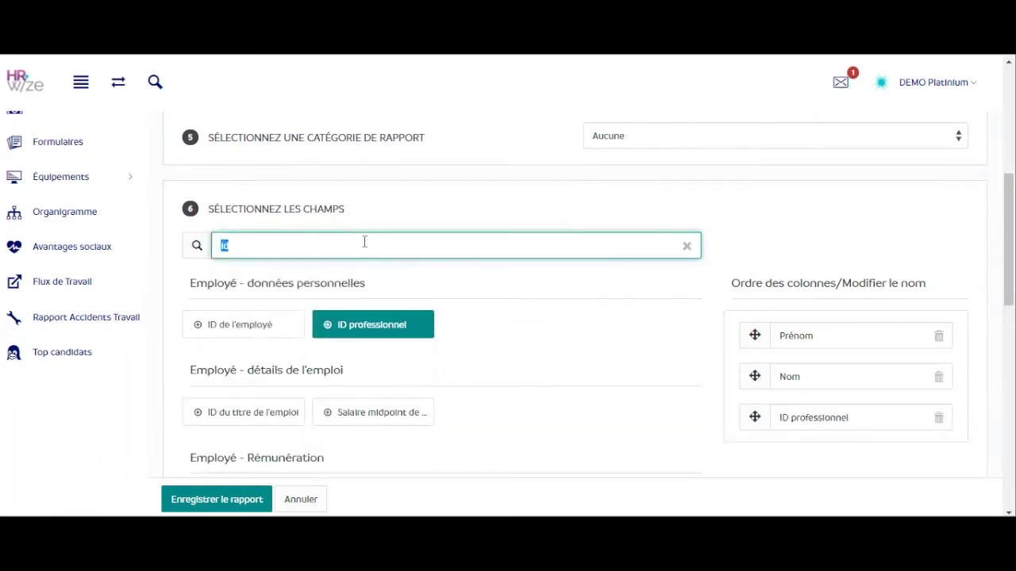
key(BackSpace)
text(cour)
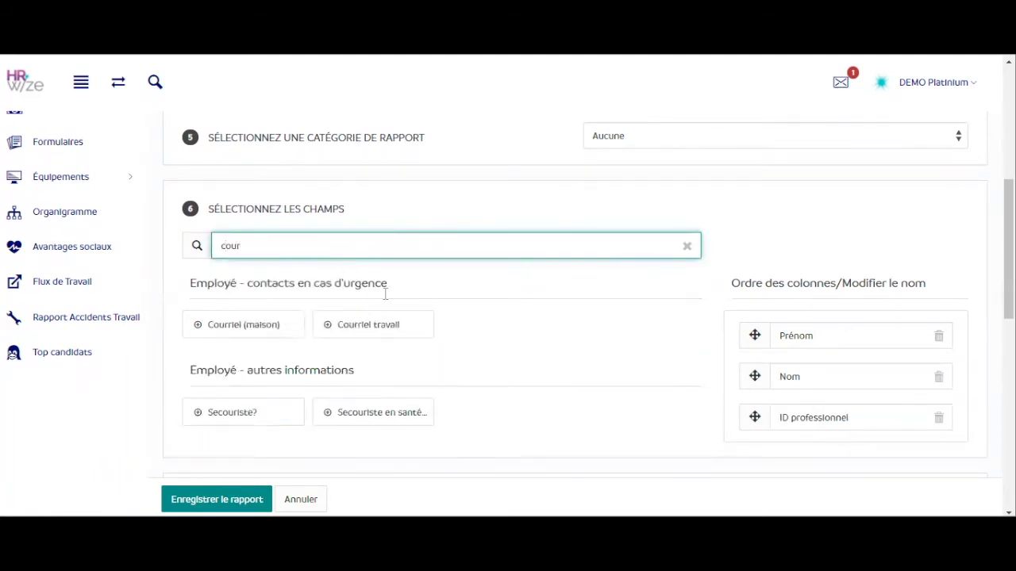
click(387, 326)
- Search the fields for "dat" and add Date de début to the report
double_click(312, 240)
key(BackSpace)
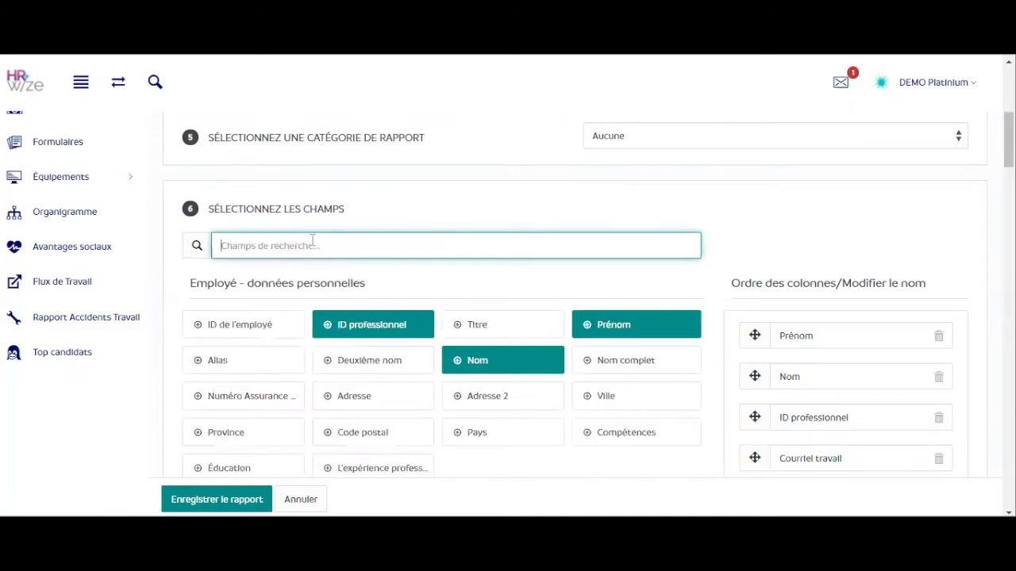
text(deb)
double_click(312, 240)
text(dat)
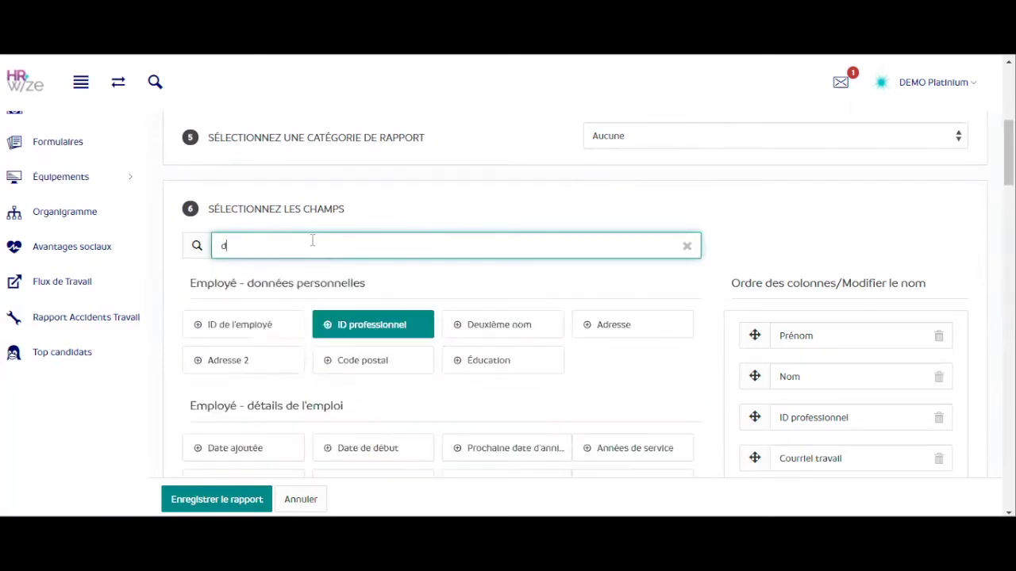
click(395, 329)
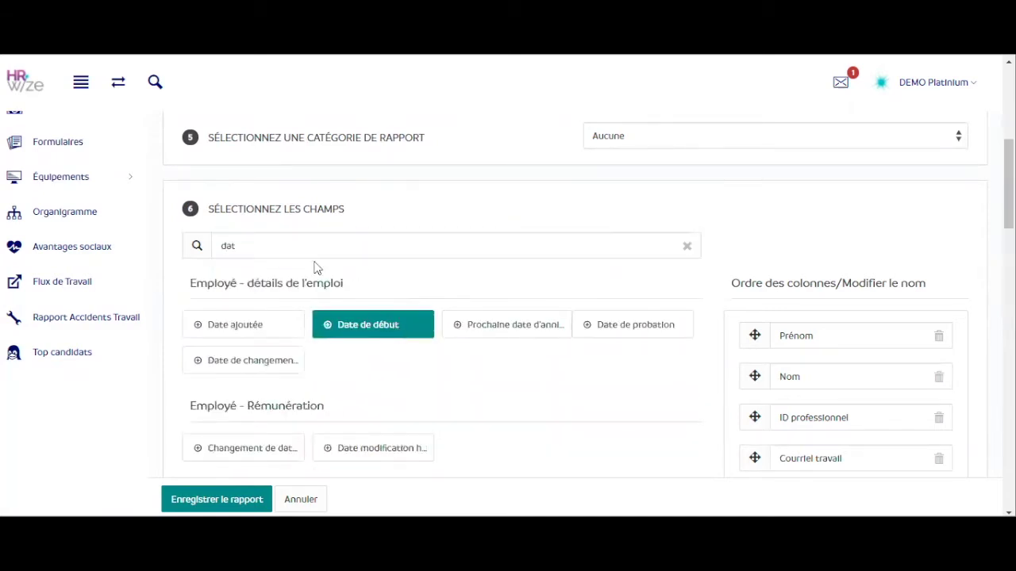
- Search the fields for "site", add Site to the report and clear the field search
double_click(301, 239)
key(BackSpace)
text(site)
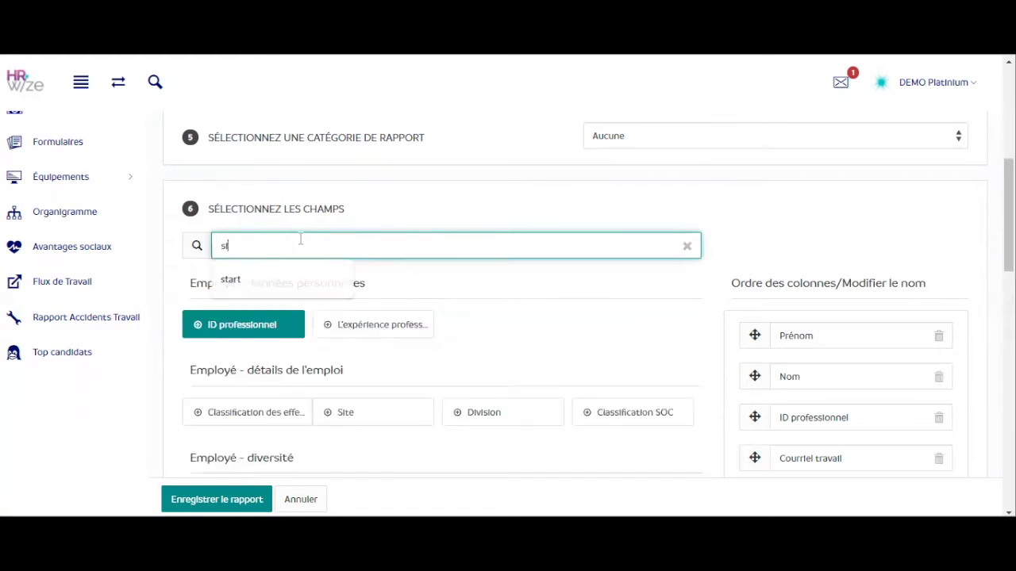
click(278, 331)
double_click(309, 245)
click(256, 331)
double_click(286, 241)
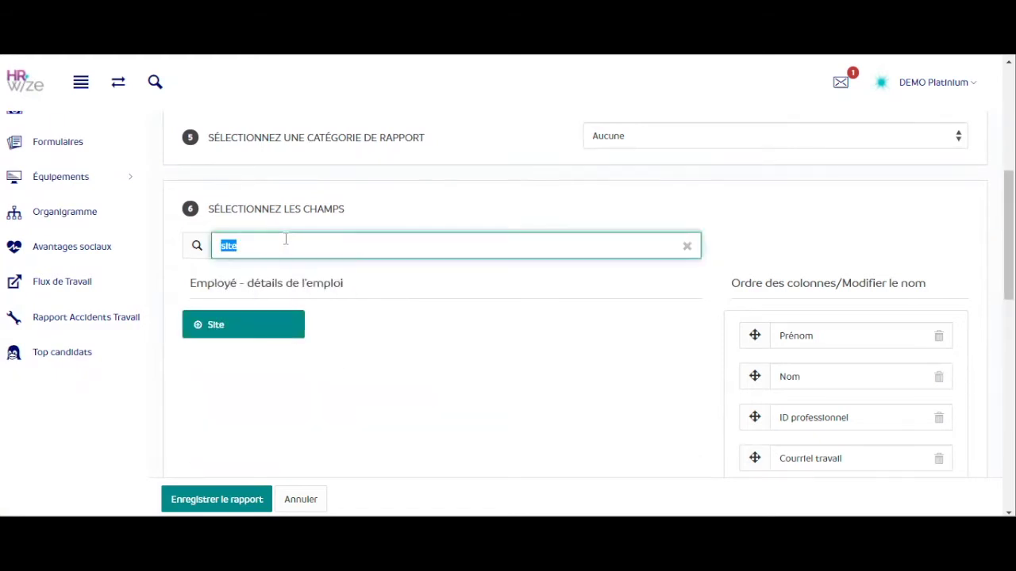
key(BackSpace)
- Rename the Nom column as "Surnom" and move Courriel travail to the end of the column order
scroll(476, 266, down, 3)
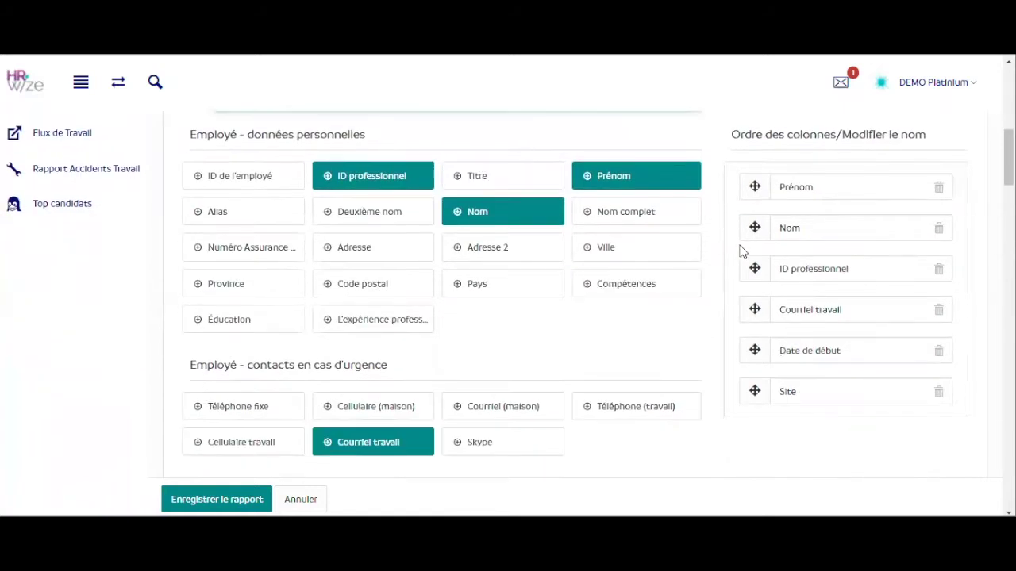
double_click(794, 228)
text(Surn)
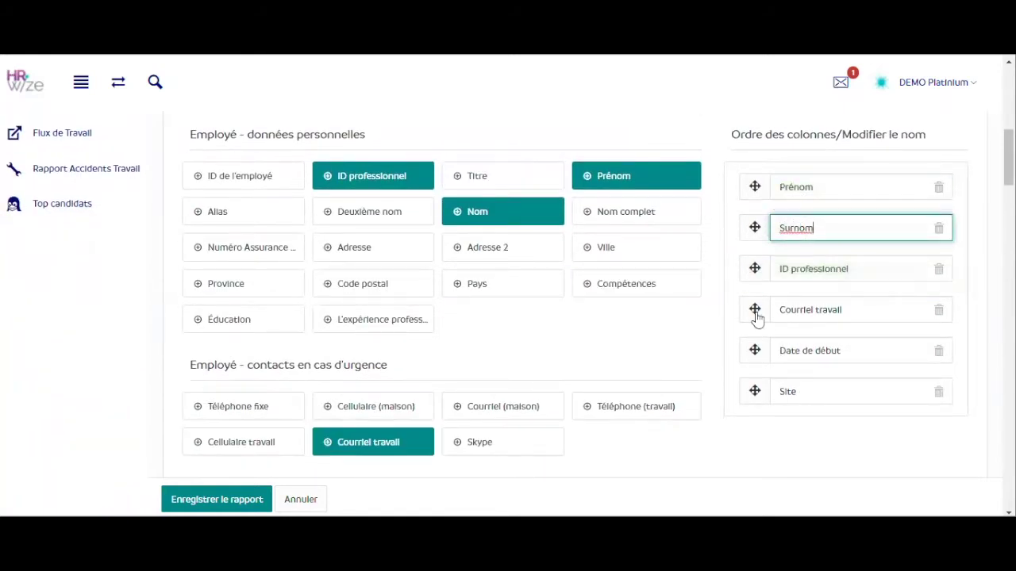
drag(757, 316, 762, 391)
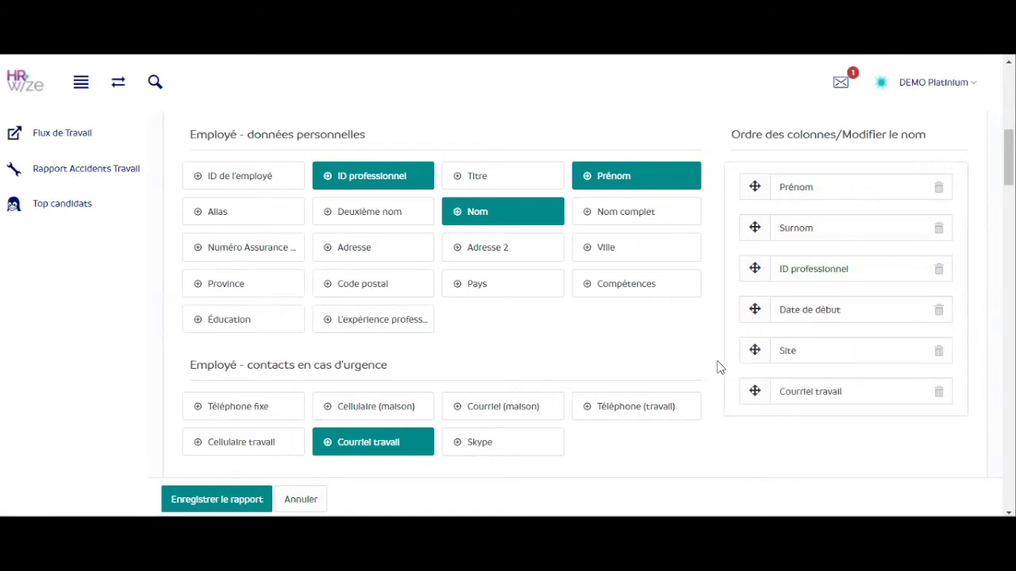
- Group the report by the Site field, finding it by searching for "site"
scroll(719, 367, down, 10)
scroll(719, 367, down, 15)
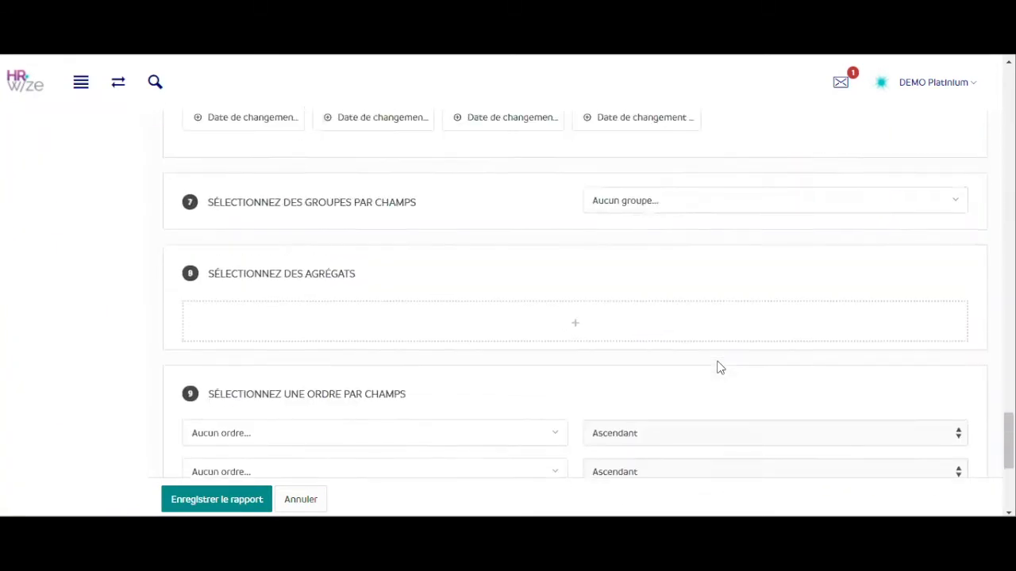
scroll(719, 367, up, 1)
click(647, 283)
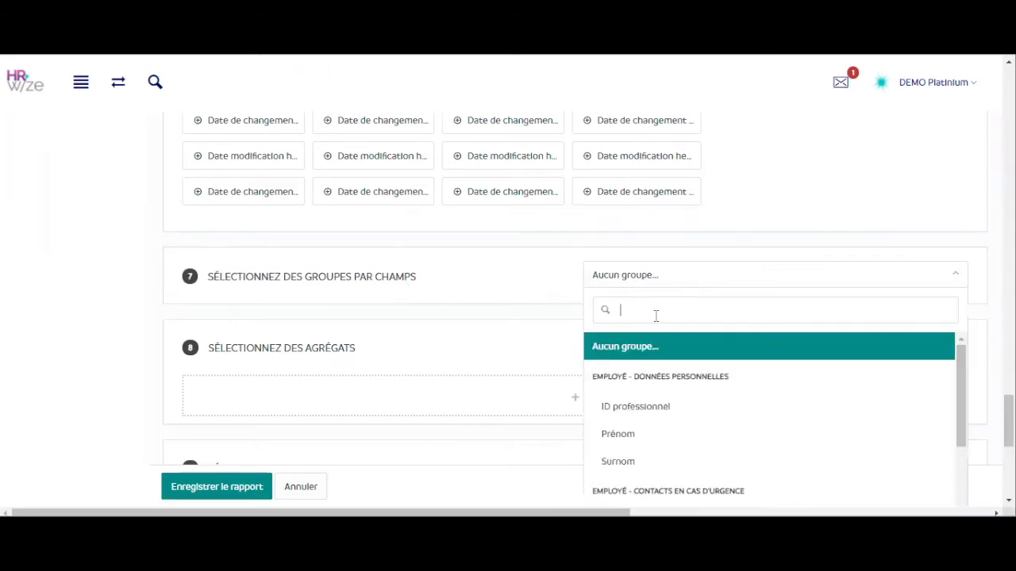
text(site)
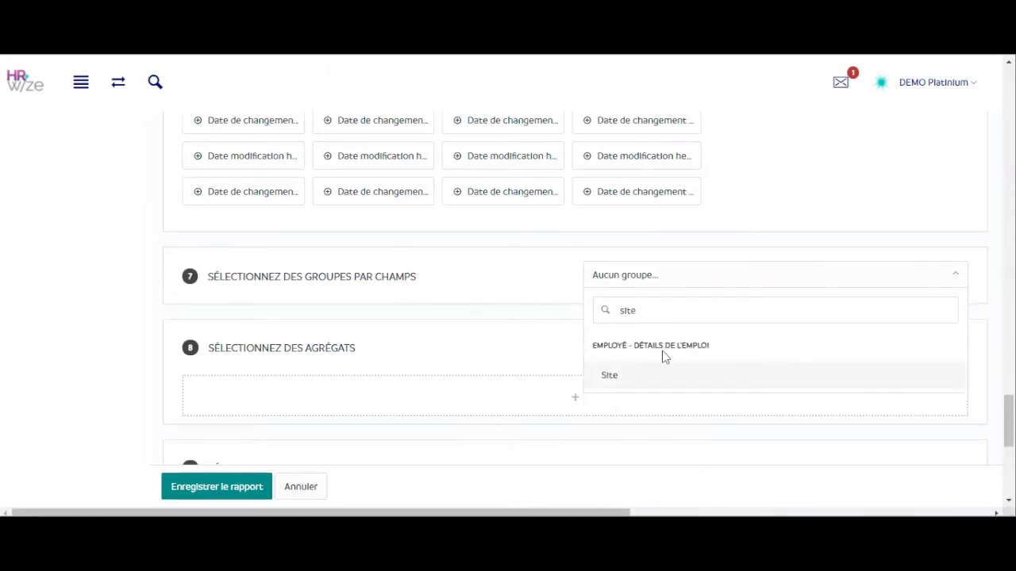
click(624, 377)
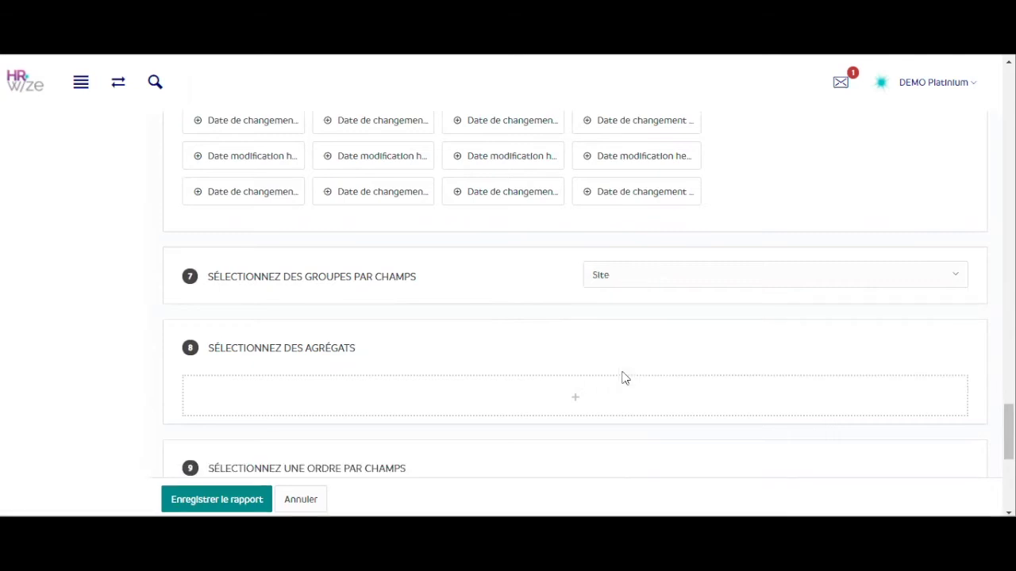
- Add an aggregate on the Site field with the type Compter
click(581, 396)
scroll(564, 341, down, 1)
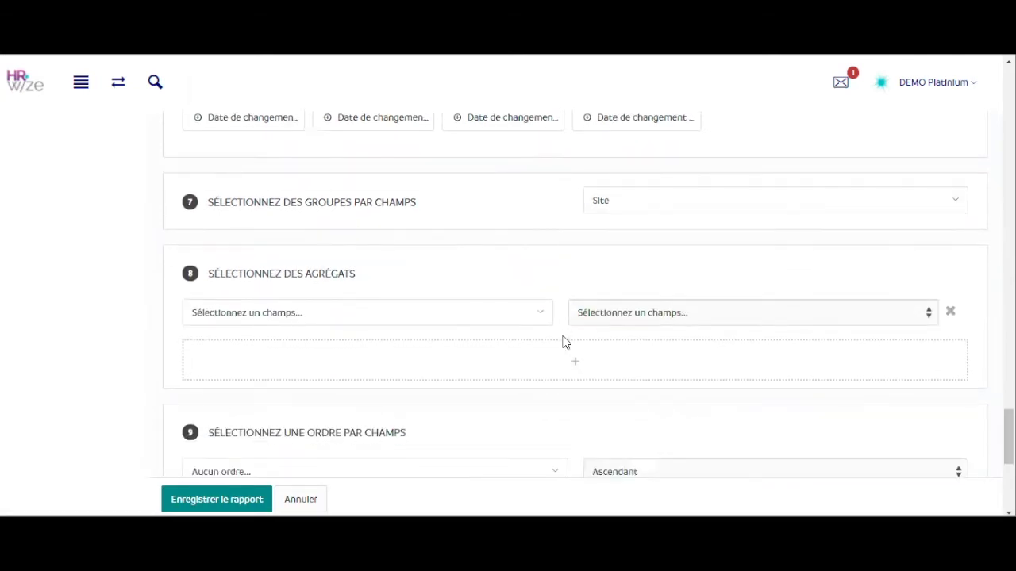
click(516, 317)
text(site)
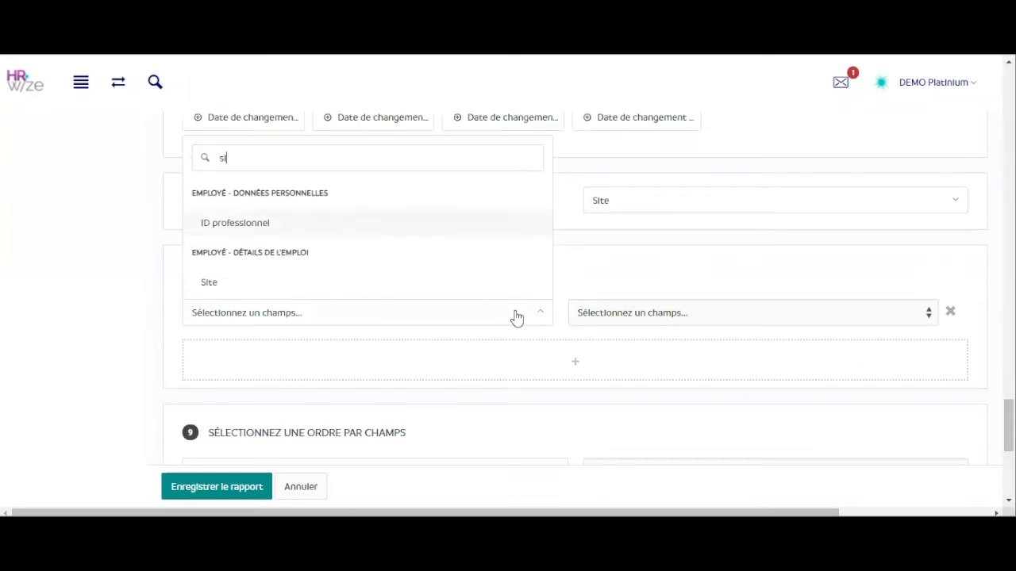
click(517, 289)
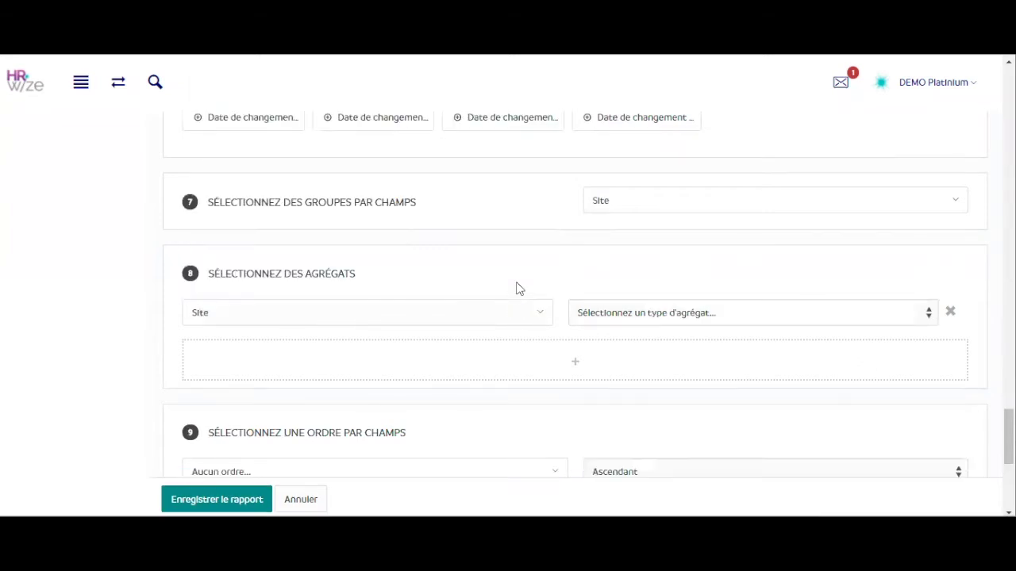
click(651, 311)
click(628, 347)
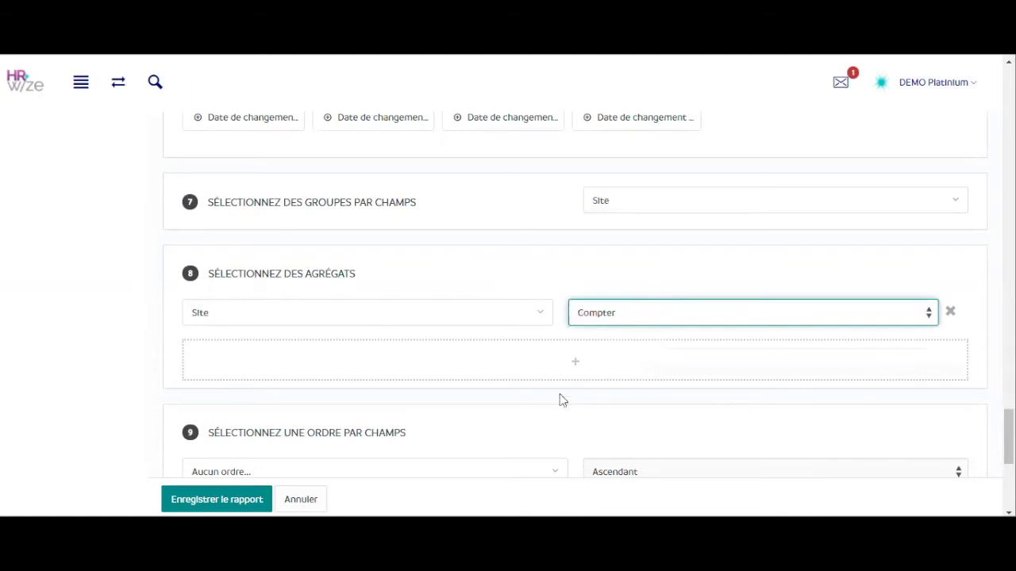
- Set the report's first sort order to Date de début, Ascendant
scroll(583, 392, down, 3)
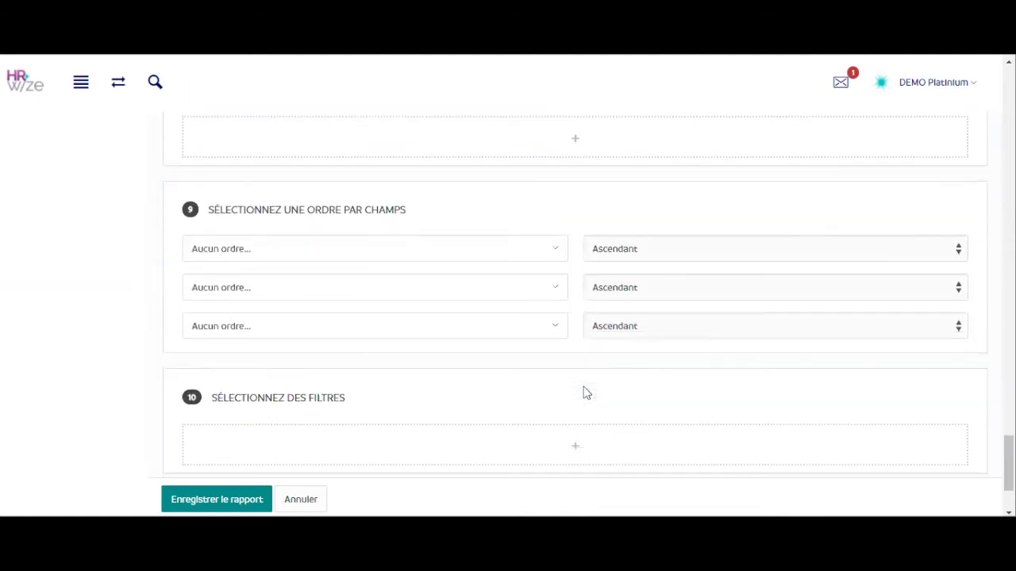
click(418, 255)
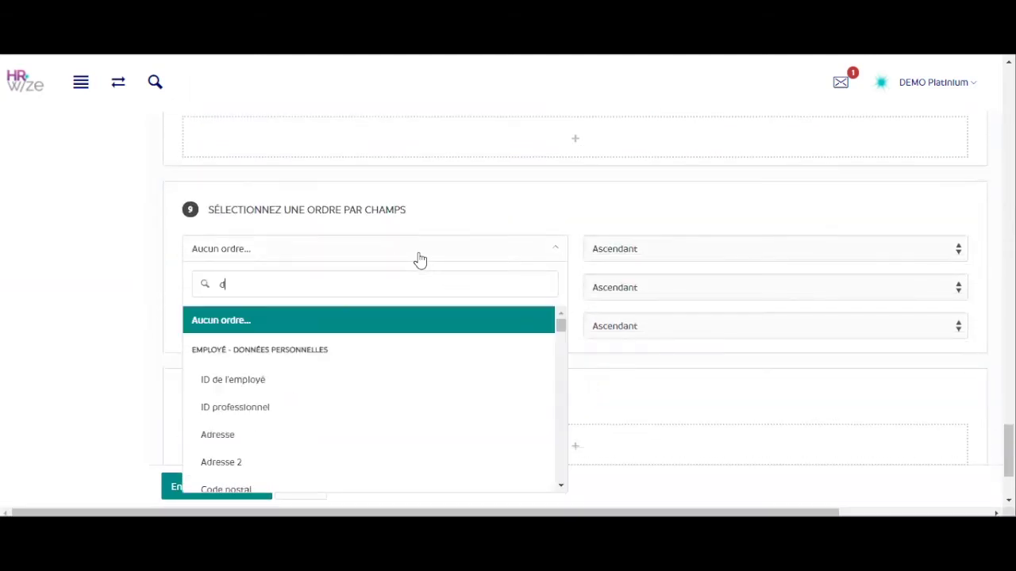
text(date)
click(328, 350)
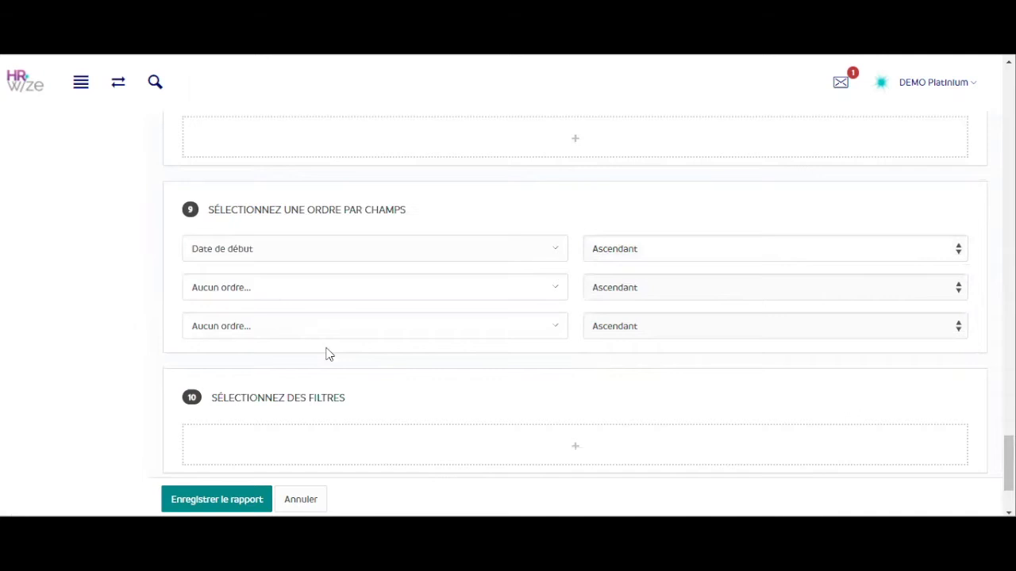
click(636, 254)
click(634, 270)
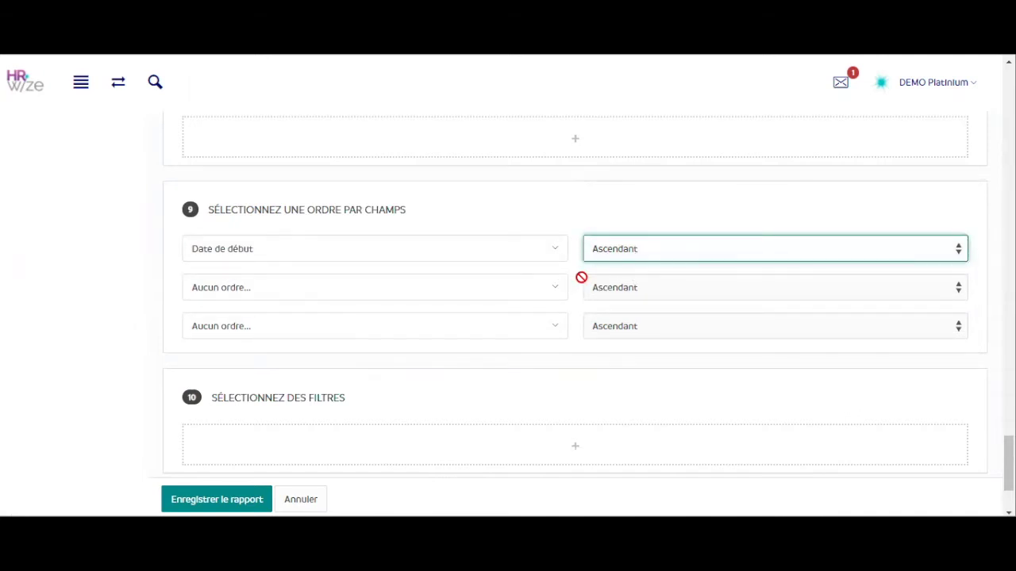
- Add a report filter on Date de début with the condition Supérieur à
scroll(576, 290, down, 2)
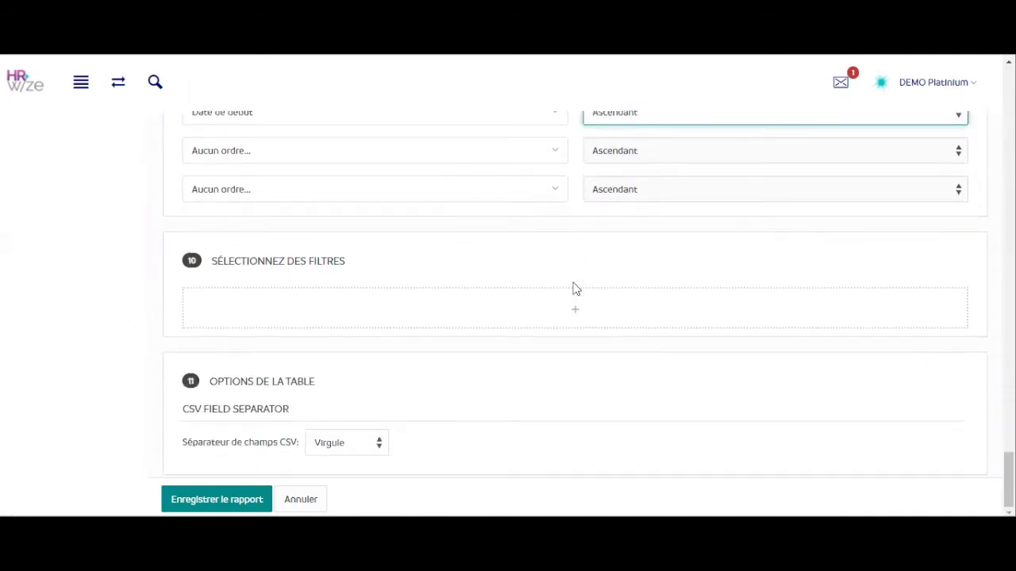
click(574, 314)
click(533, 317)
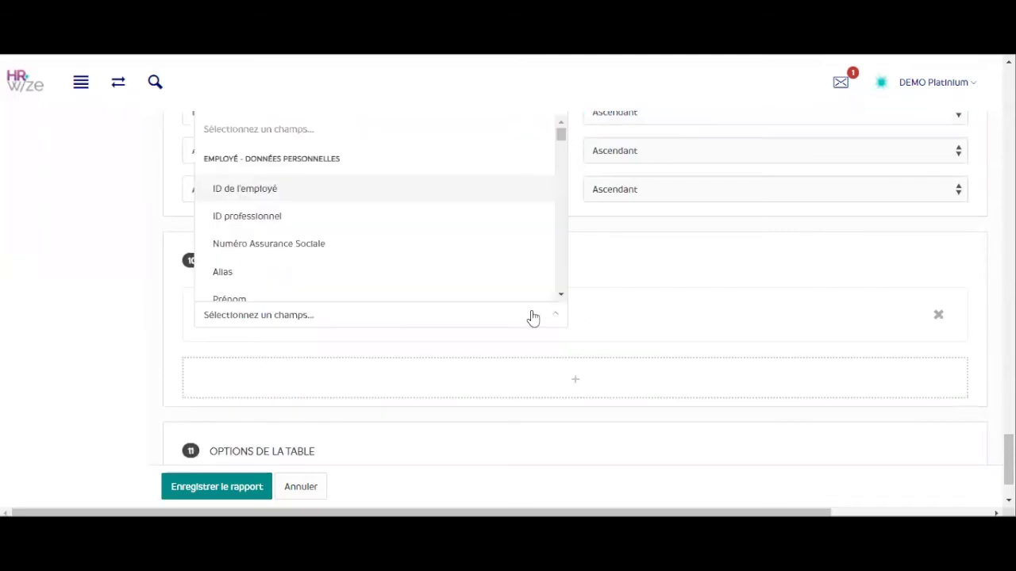
scroll(534, 318, down, 3)
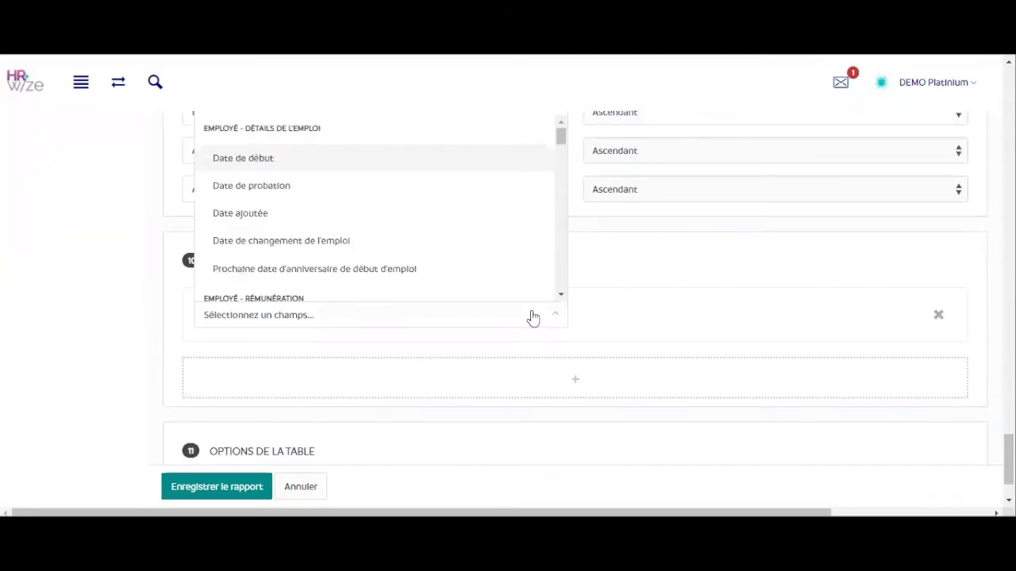
click(356, 158)
click(335, 361)
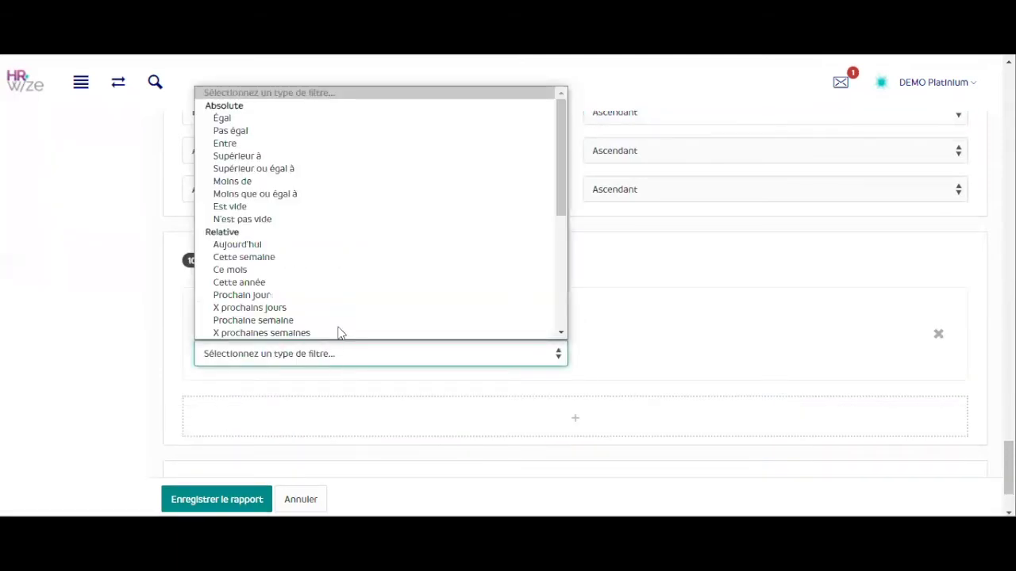
click(293, 157)
- Set the filter's comparison date to 01/01/2021
click(304, 388)
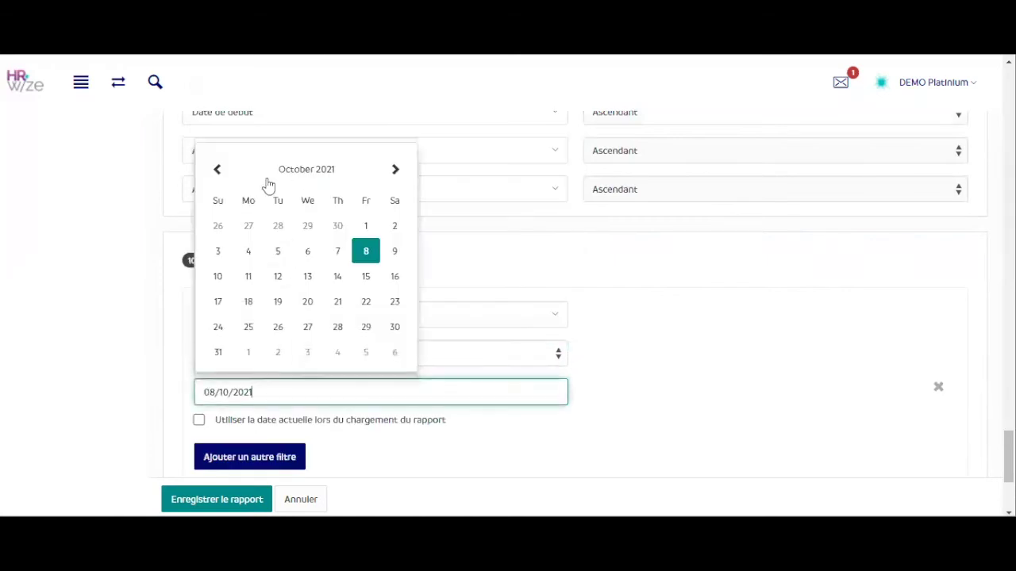
click(219, 170)
click(219, 170)
click(218, 171)
click(218, 170)
click(219, 171)
click(218, 171)
click(218, 170)
click(218, 170)
click(218, 170)
click(365, 225)
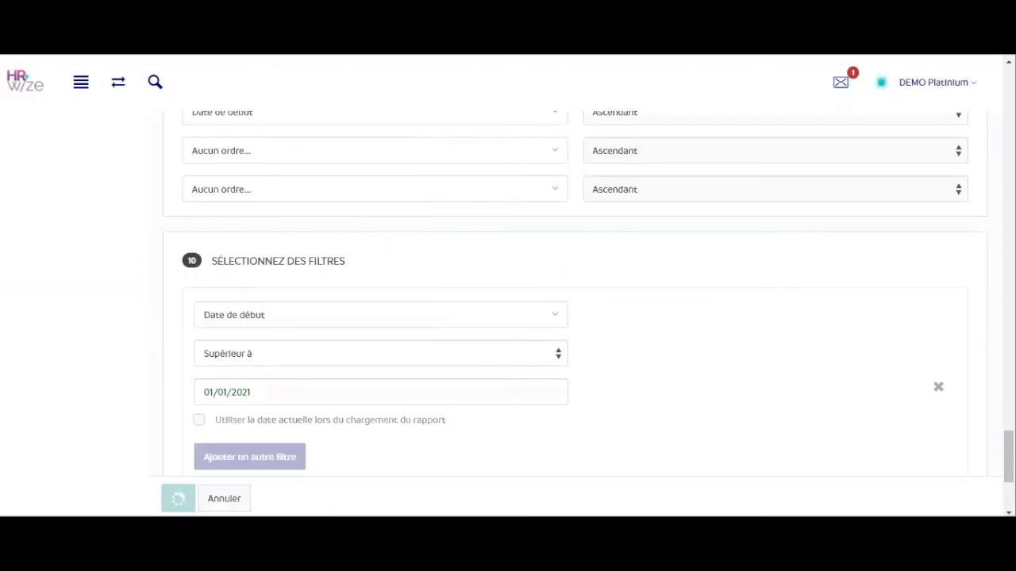
- Save the report and open it to view its results
click(181, 499)
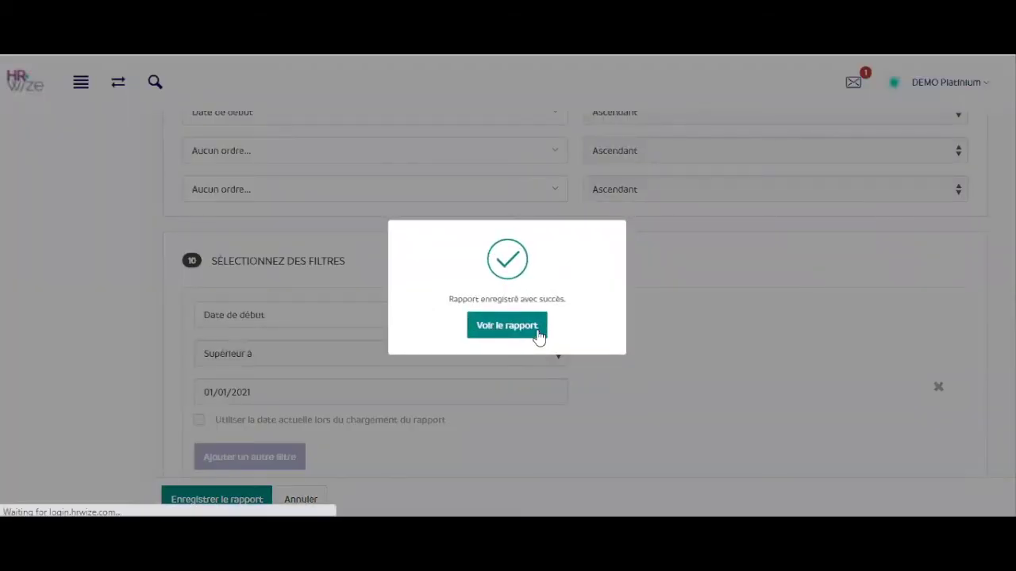
click(538, 336)
scroll(968, 155, down, 2)
scroll(970, 158, down, 3)
scroll(970, 159, up, 3)
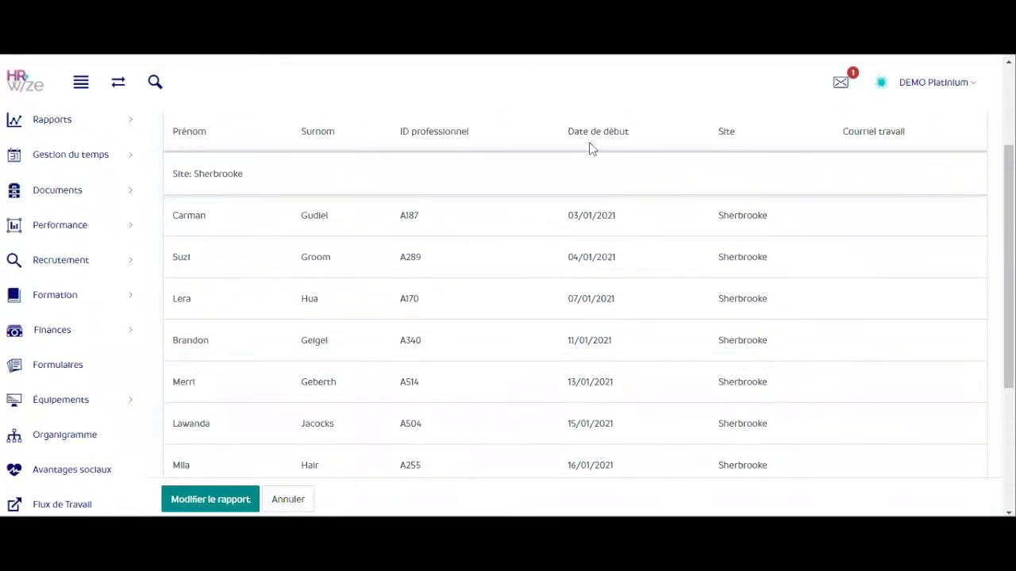
- Examine the Sherbrooke site group heading and the site count beneath the rows
drag(251, 172, 169, 185)
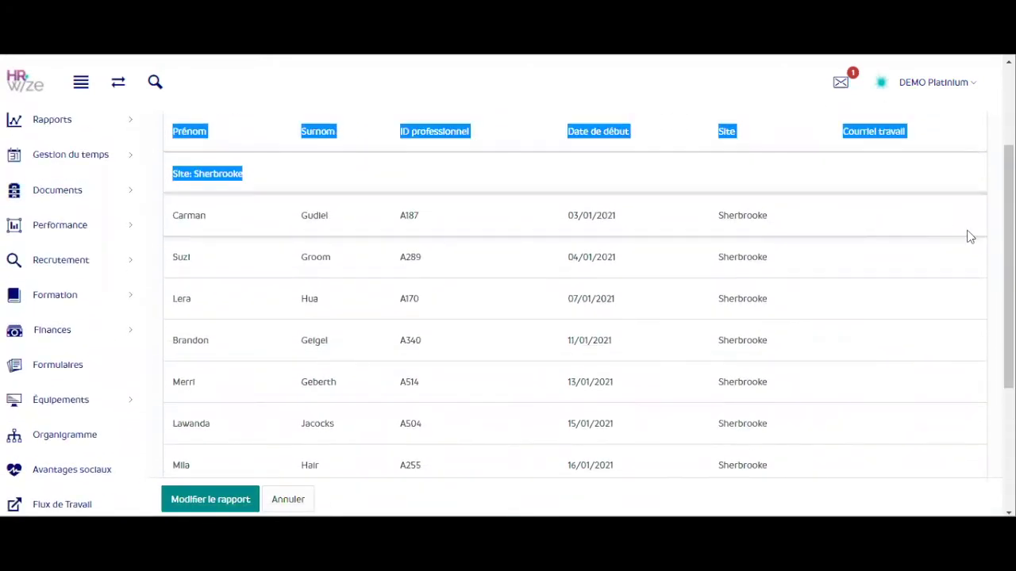
click(779, 411)
scroll(779, 411, down, 3)
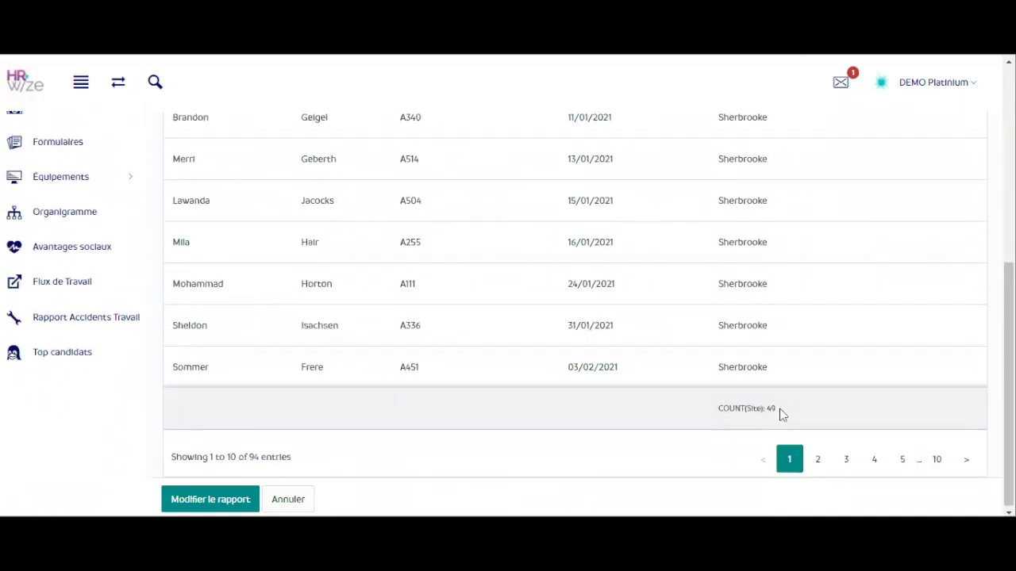
click(706, 422)
- Show all entries of the report on one page and look through the rows
scroll(989, 408, up, 4)
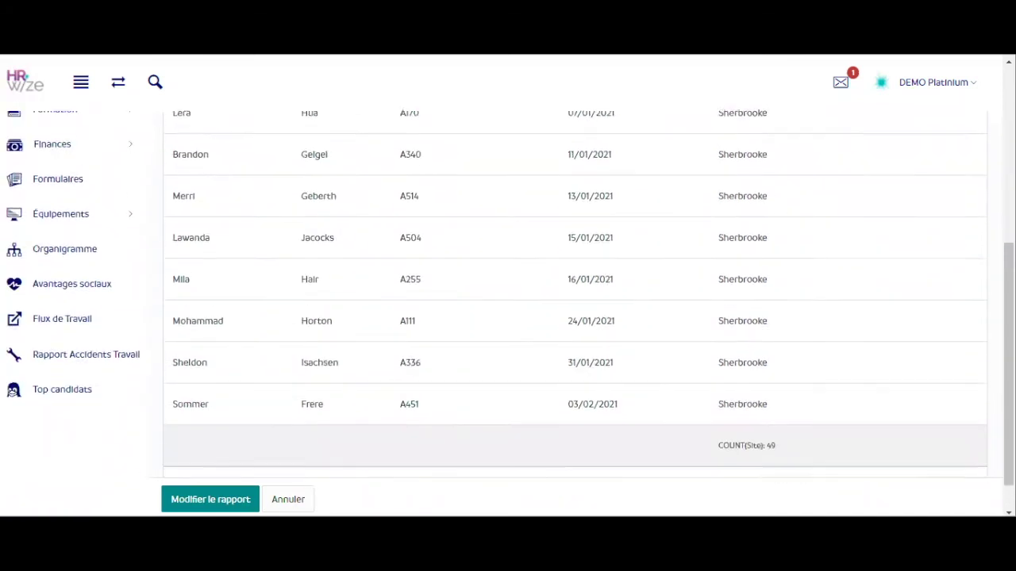
scroll(923, 366, up, 3)
click(814, 229)
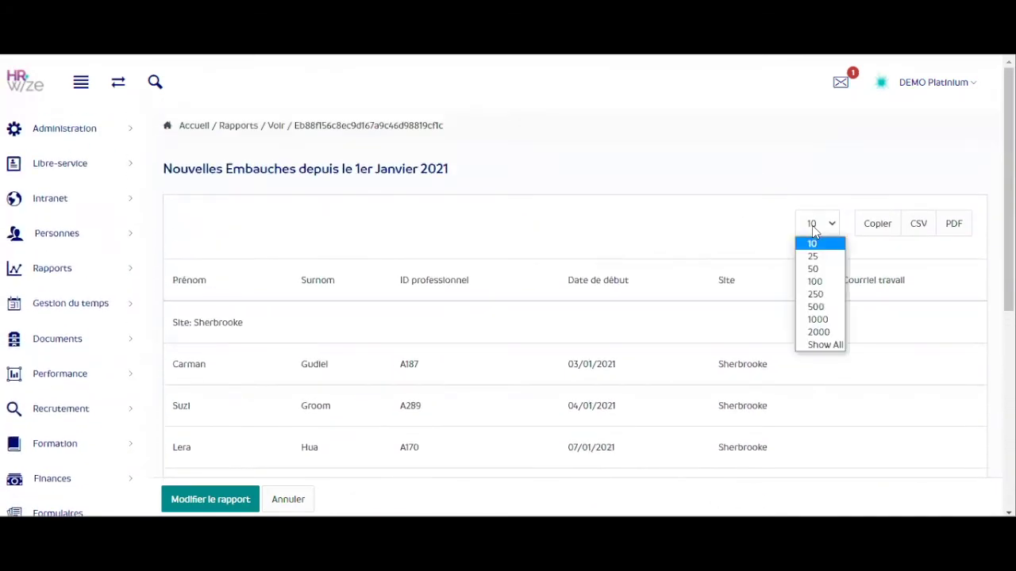
click(831, 347)
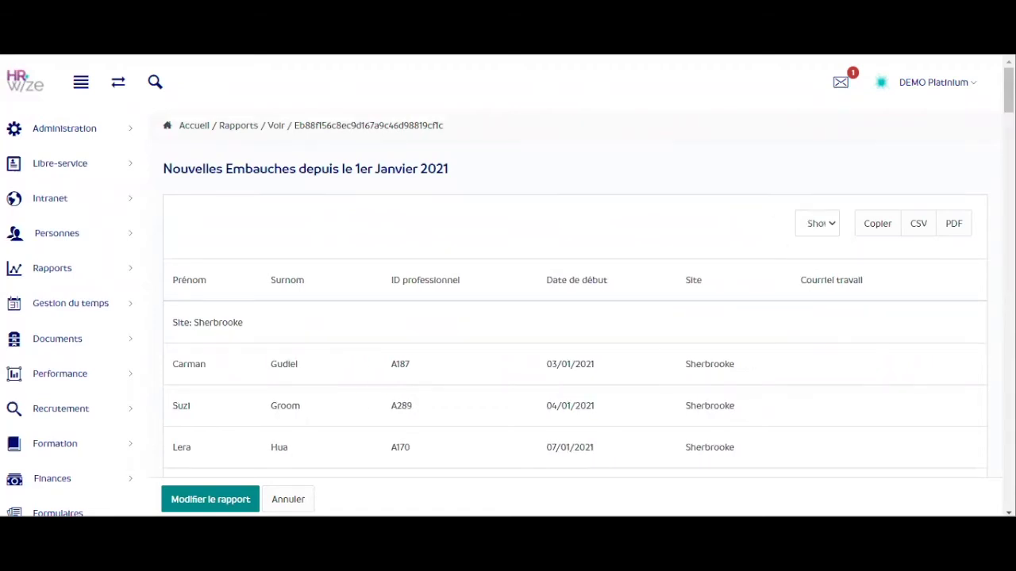
scroll(744, 212, down, 4)
scroll(576, 302, down, 10)
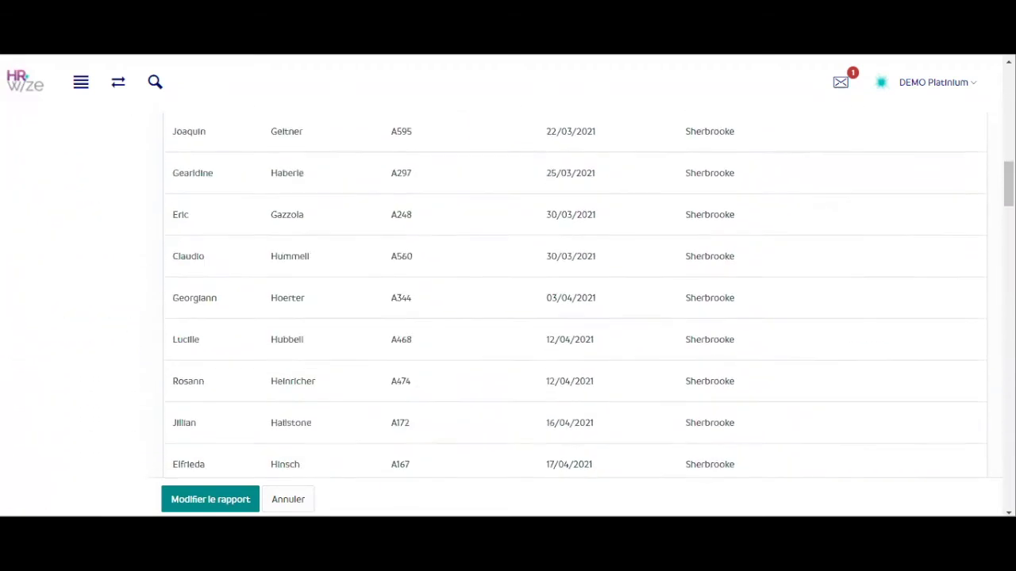
scroll(575, 301, up, 15)
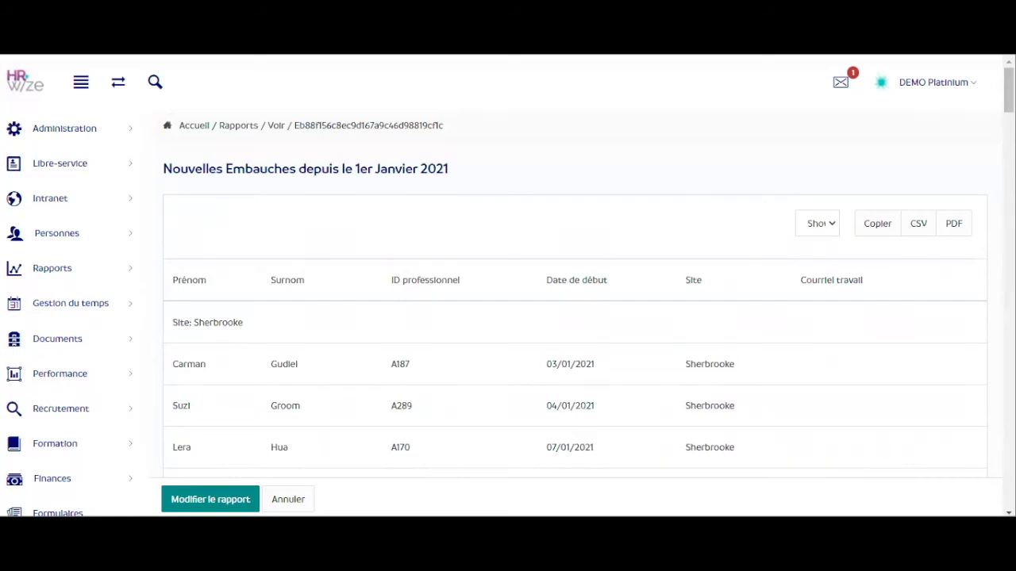
- Export the report as CSV and open the downloaded file in Excel
click(918, 225)
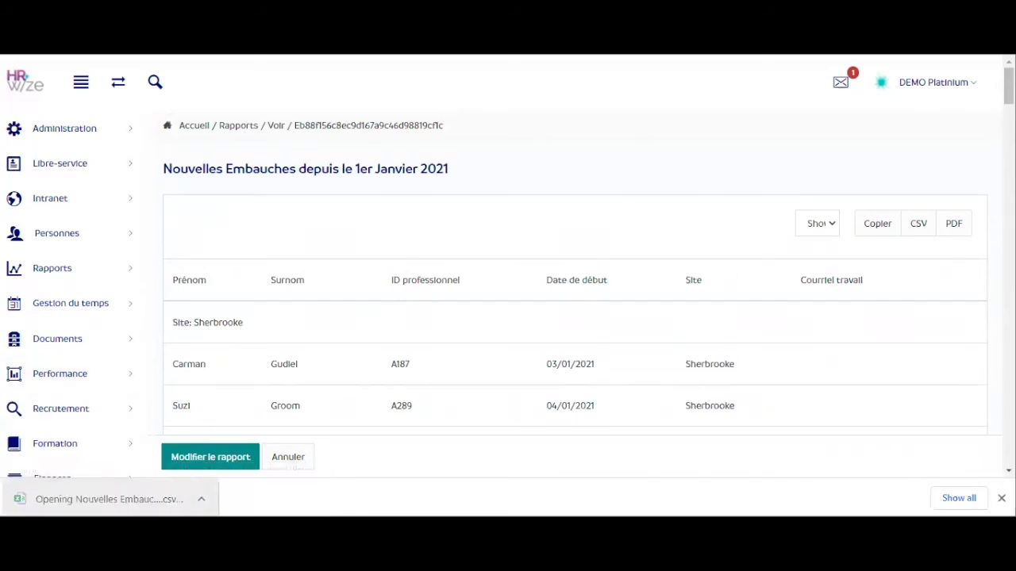
click(71, 499)
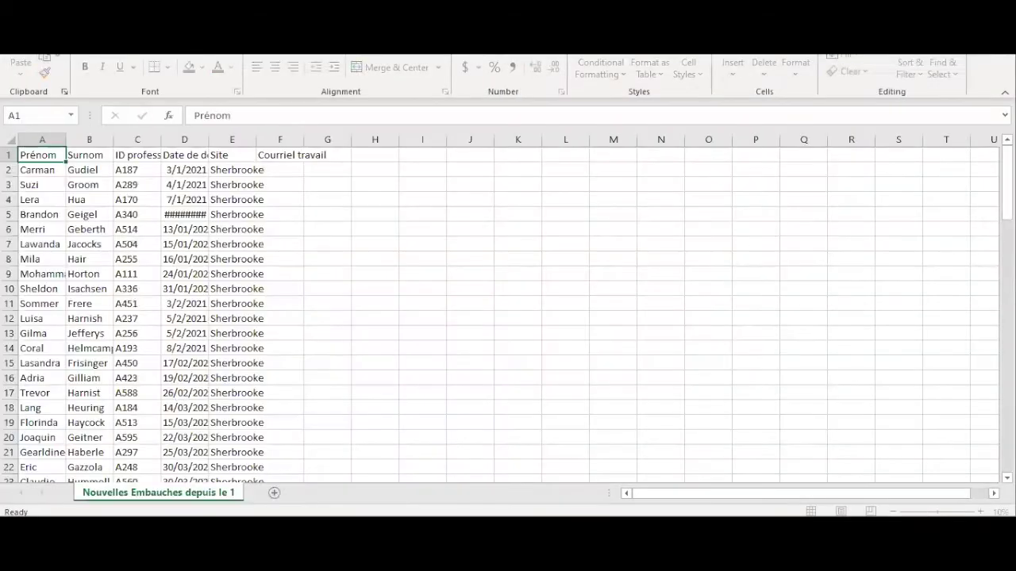
- Auto-fit the widths of columns A to E in the exported sheet and look through the employee rows
double_click(65, 140)
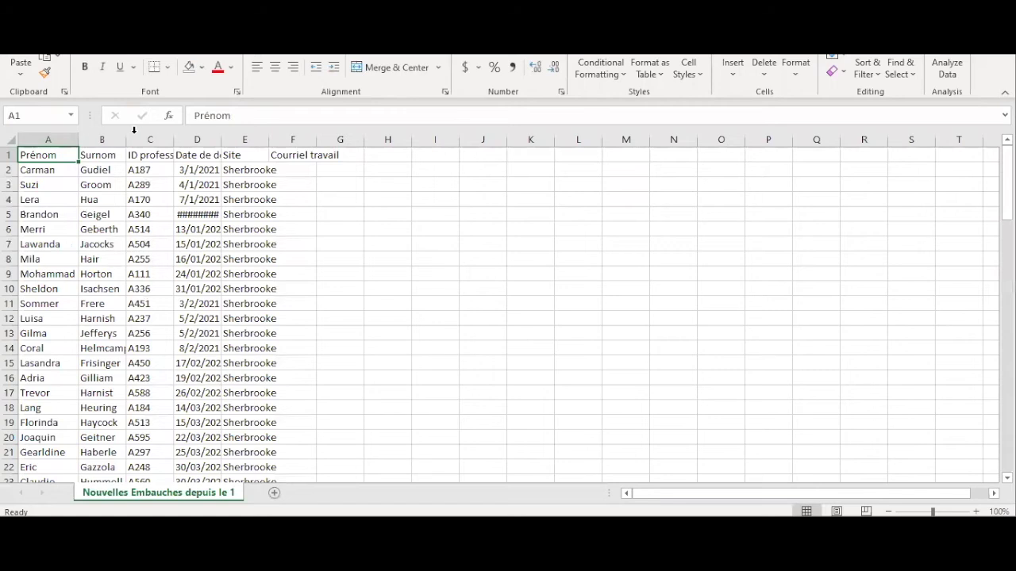
double_click(126, 140)
double_click(192, 140)
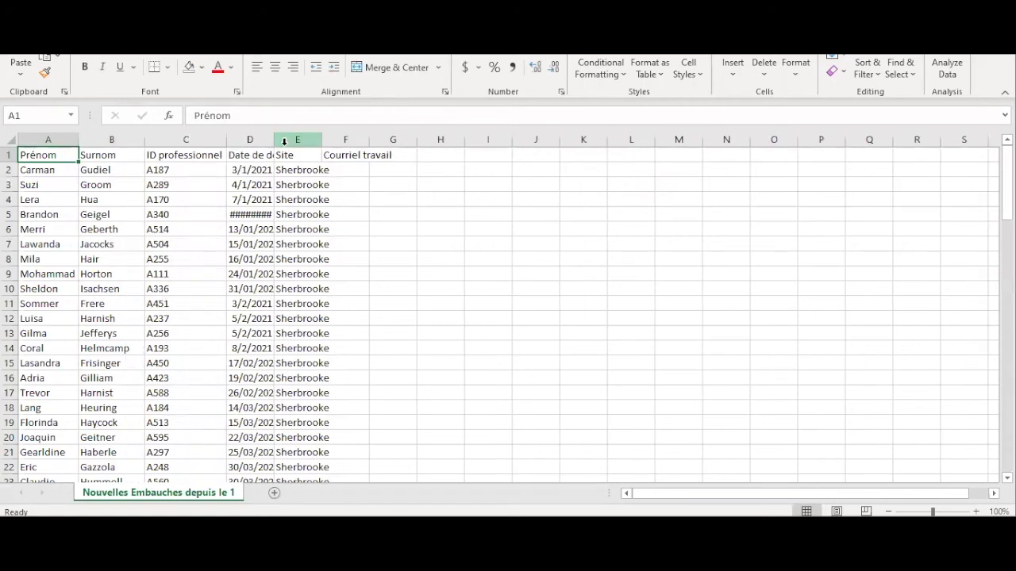
double_click(275, 139)
double_click(350, 141)
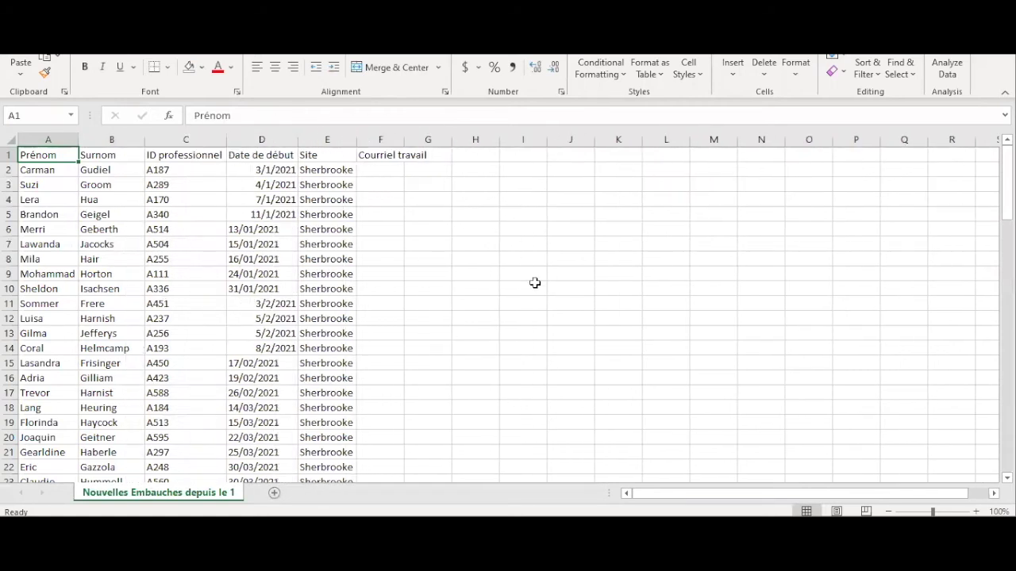
scroll(535, 283, down, 16)
scroll(535, 283, down, 5)
scroll(535, 283, up, 20)
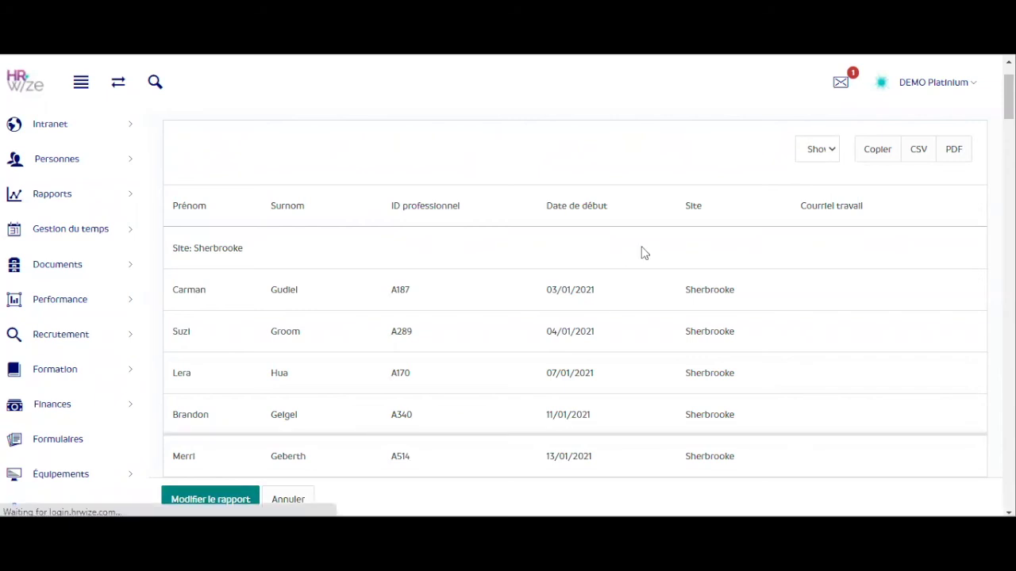
- Set the report's Date de début filter to 01/07/2021, keeping the Supérieur à condition
scroll(529, 317, down, 10)
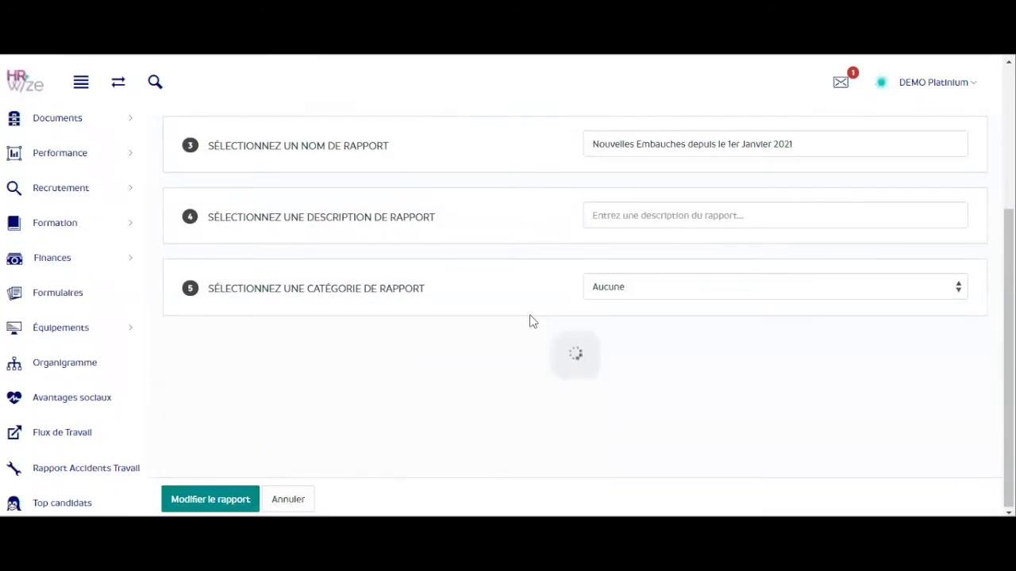
scroll(540, 269, down, 15)
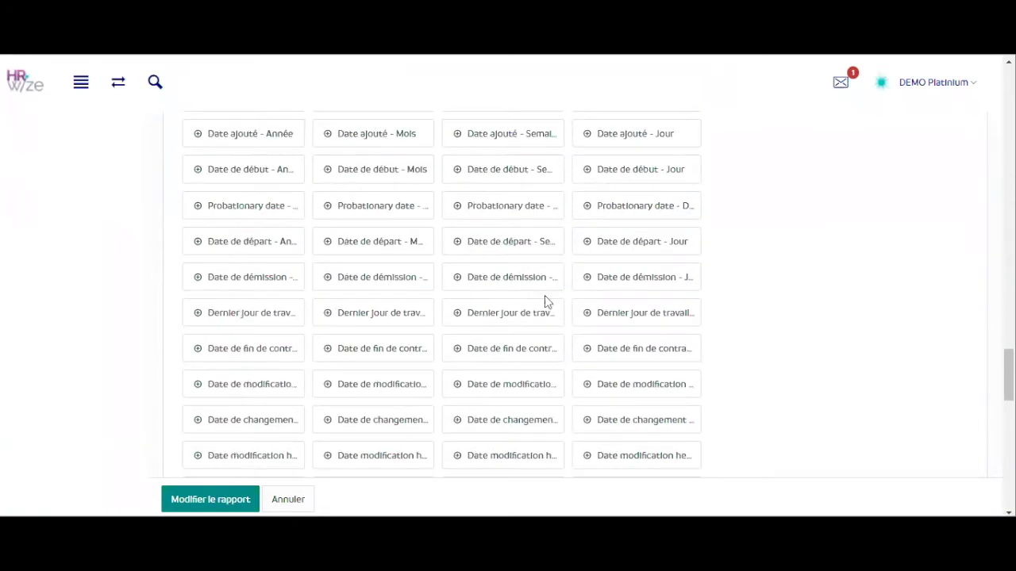
click(283, 380)
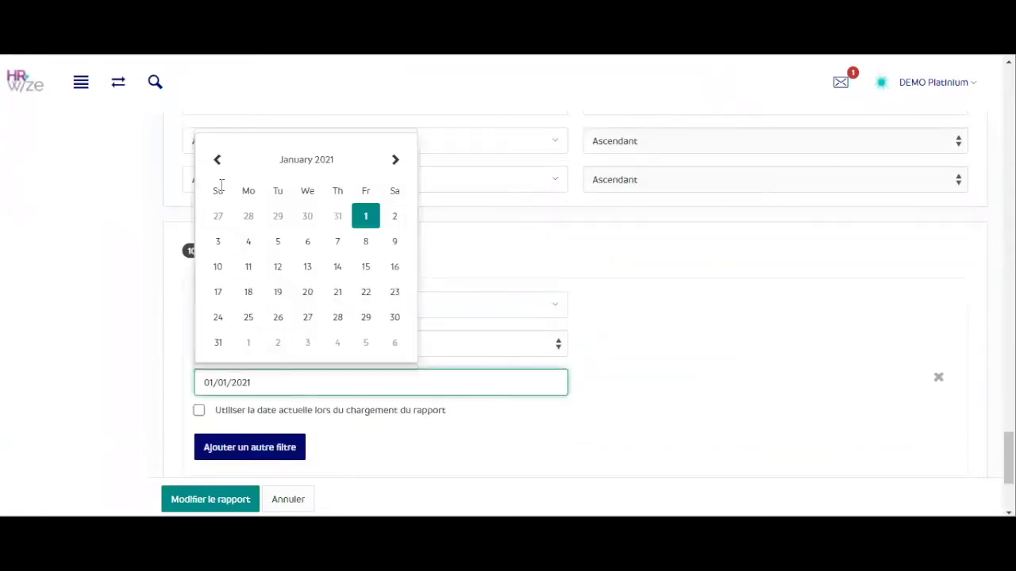
click(391, 159)
click(392, 159)
click(392, 160)
click(392, 160)
click(391, 159)
click(391, 160)
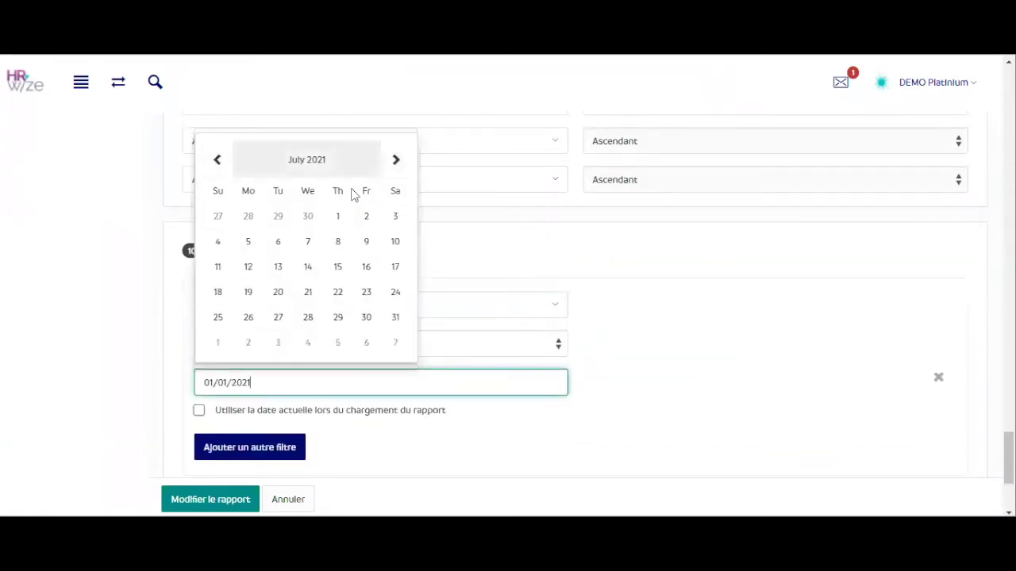
click(340, 216)
scroll(755, 431, down, 1)
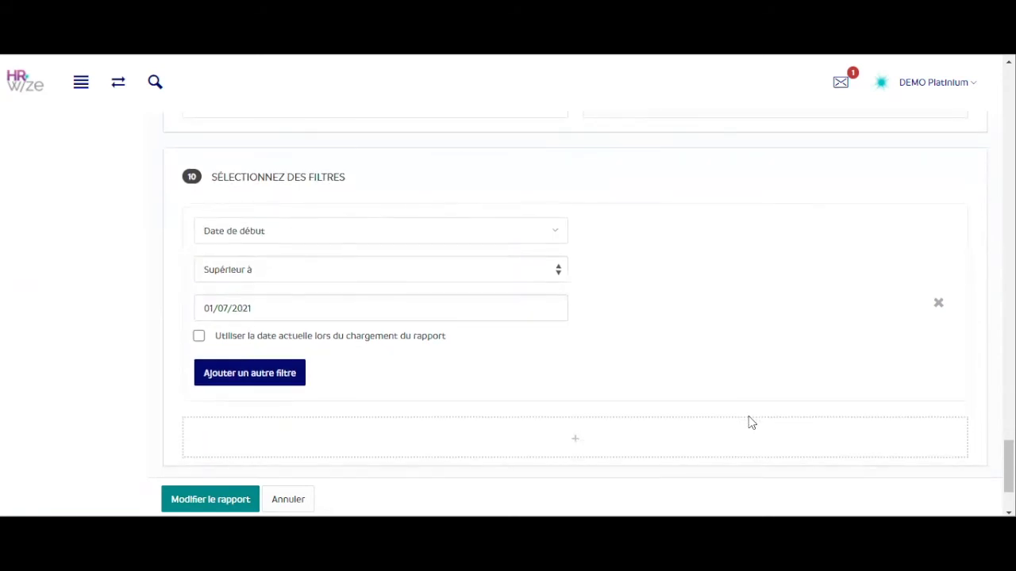
- Save the modified report and view its updated results
click(210, 500)
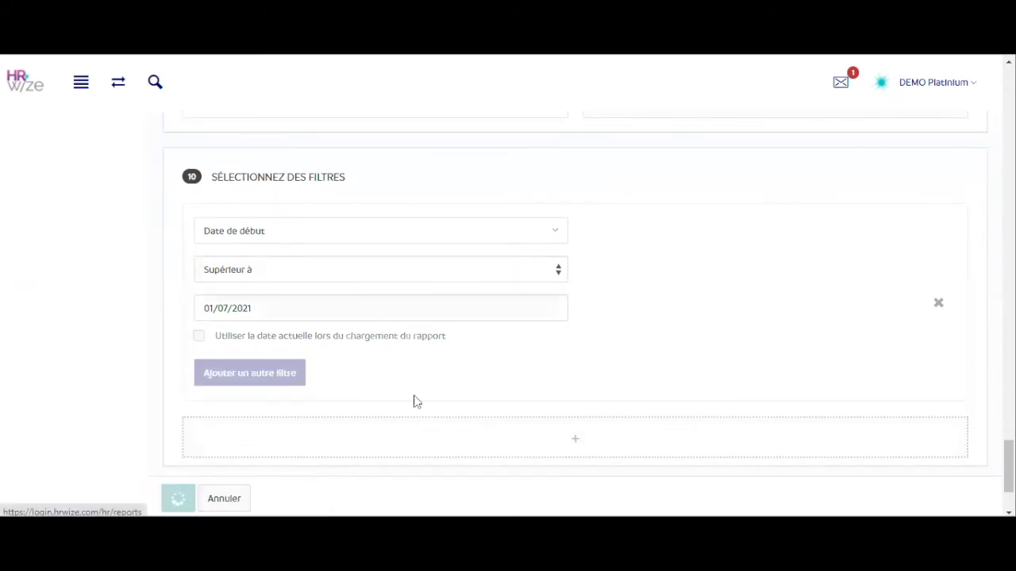
click(498, 326)
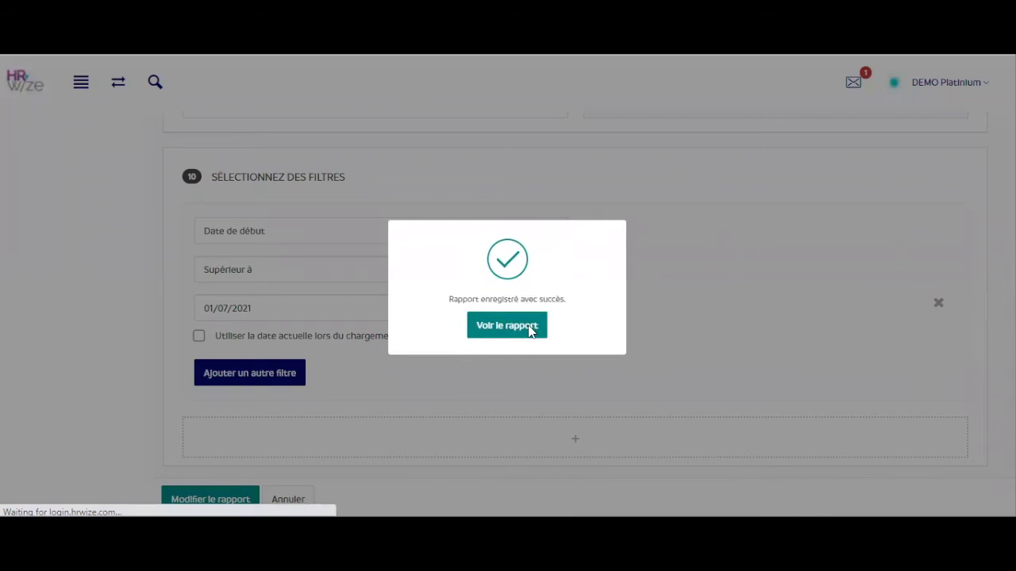
scroll(545, 211, down, 5)
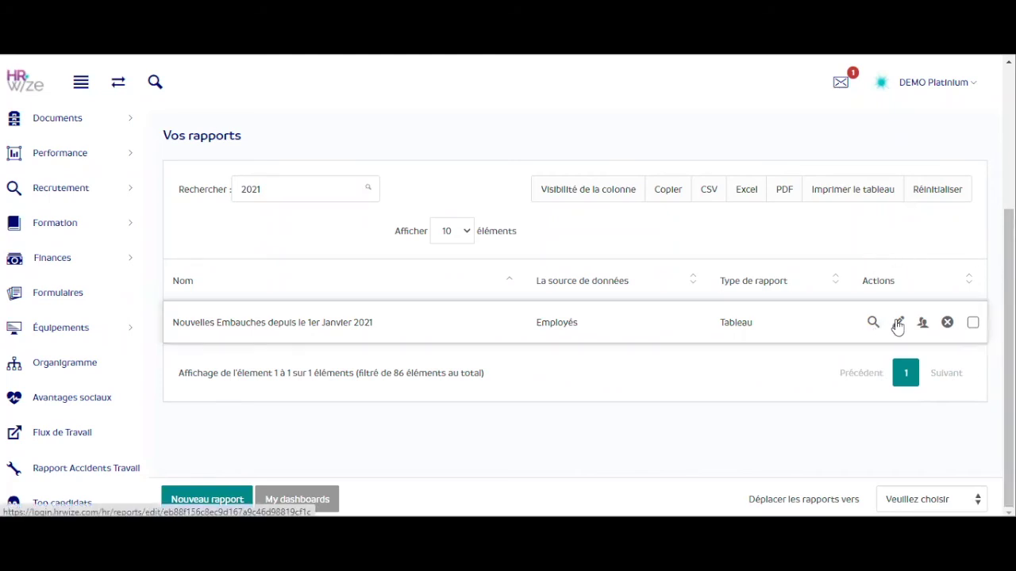
- Open the sharing permissions of the report Nouvelles Embauches depuis le 1er Janvier 2021 and pick an entry for its Modificateurs
click(923, 325)
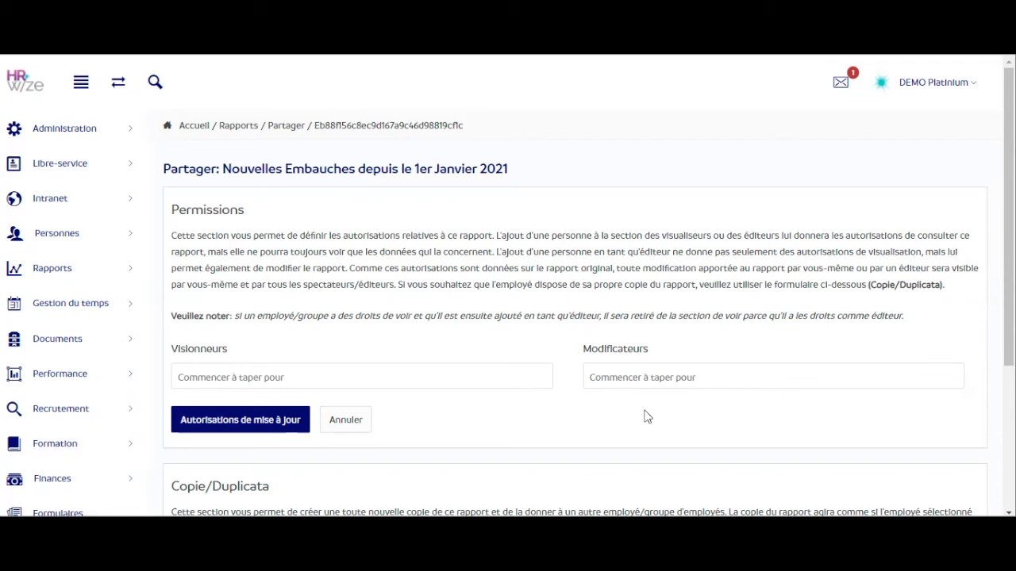
click(656, 378)
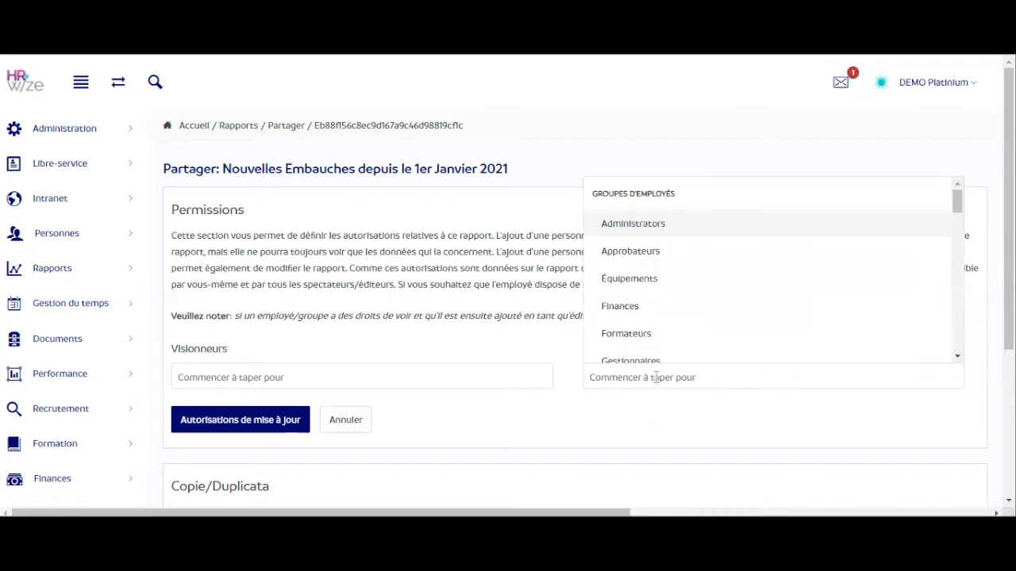
click(674, 358)
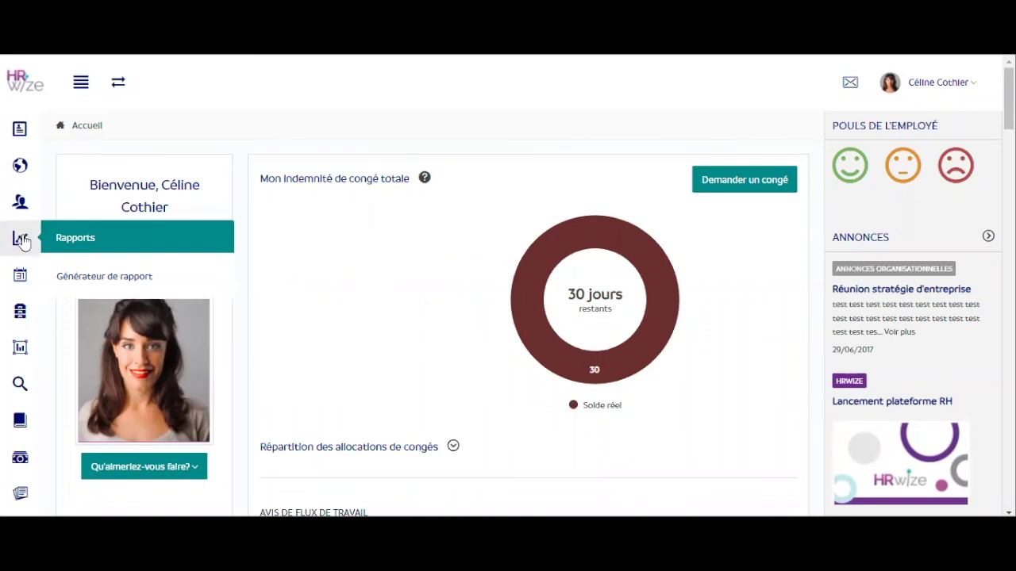
- In the employee's own account, open the report generator and search the reports for "emb"
mouse_move(24, 242)
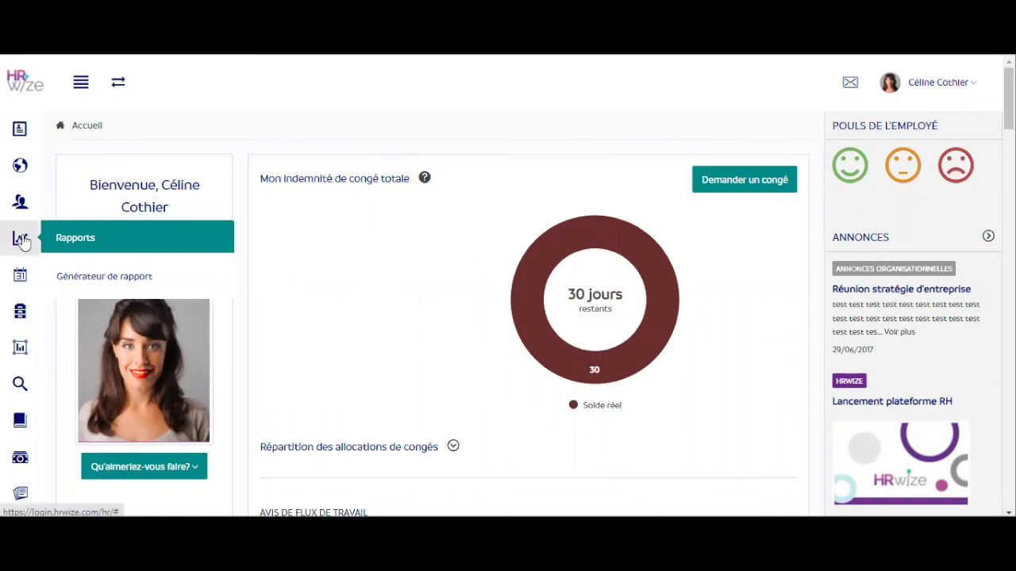
click(183, 277)
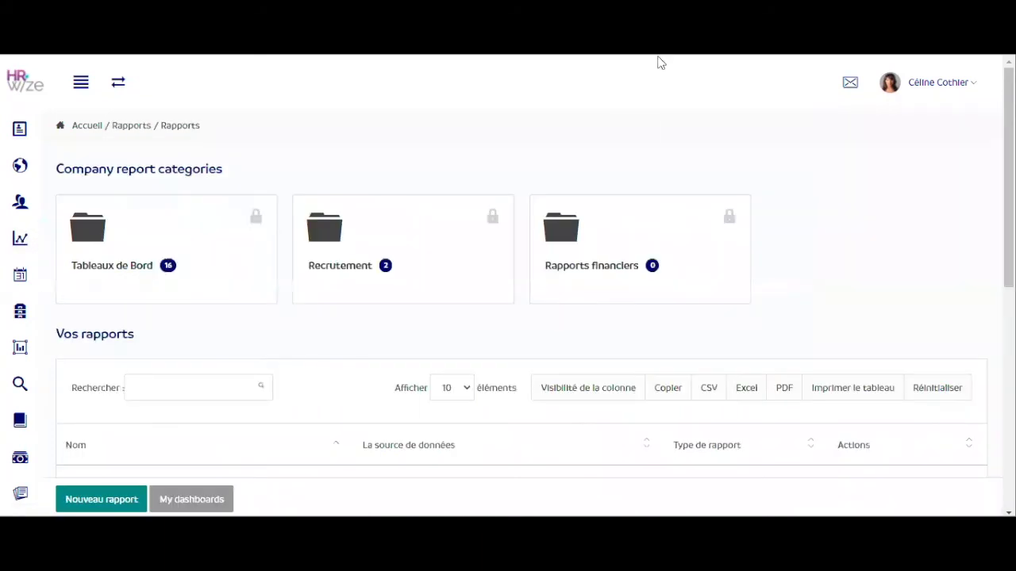
scroll(509, 203, down, 2)
scroll(509, 204, down, 1)
text(emb)
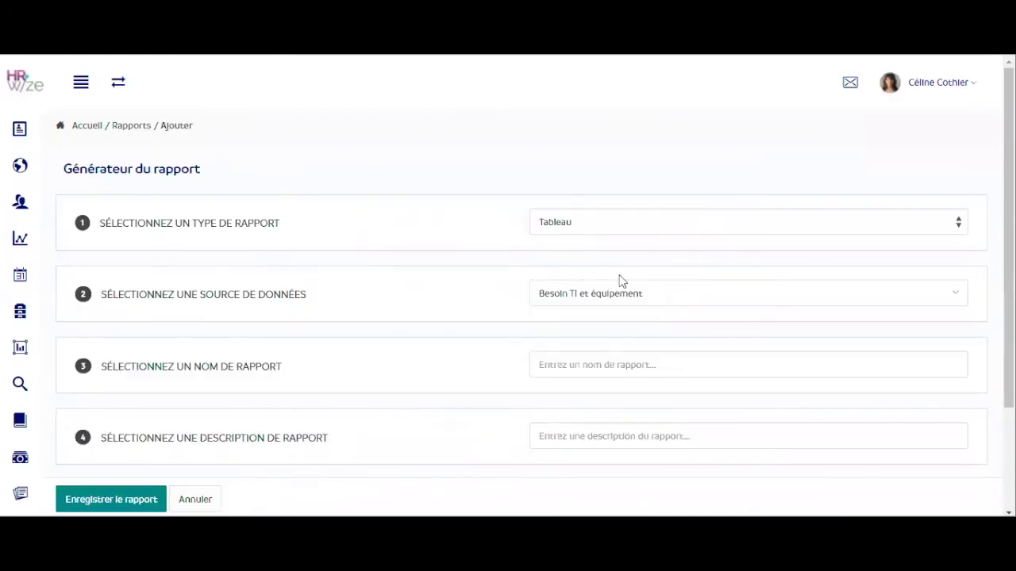
- Set the data source of the new table report to Employés
click(944, 293)
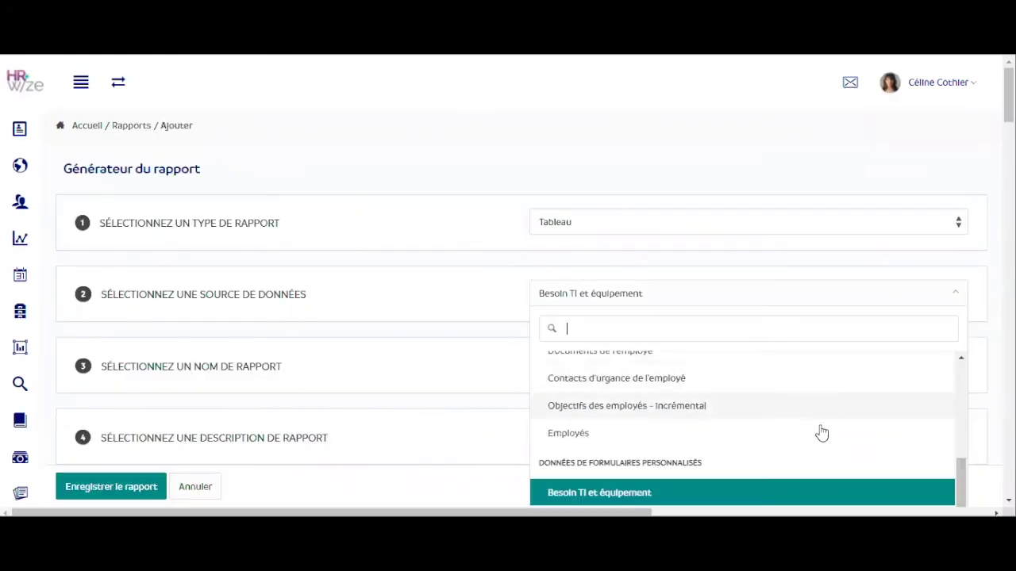
scroll(829, 450, up, 1)
scroll(828, 446, up, 3)
scroll(698, 410, down, 3)
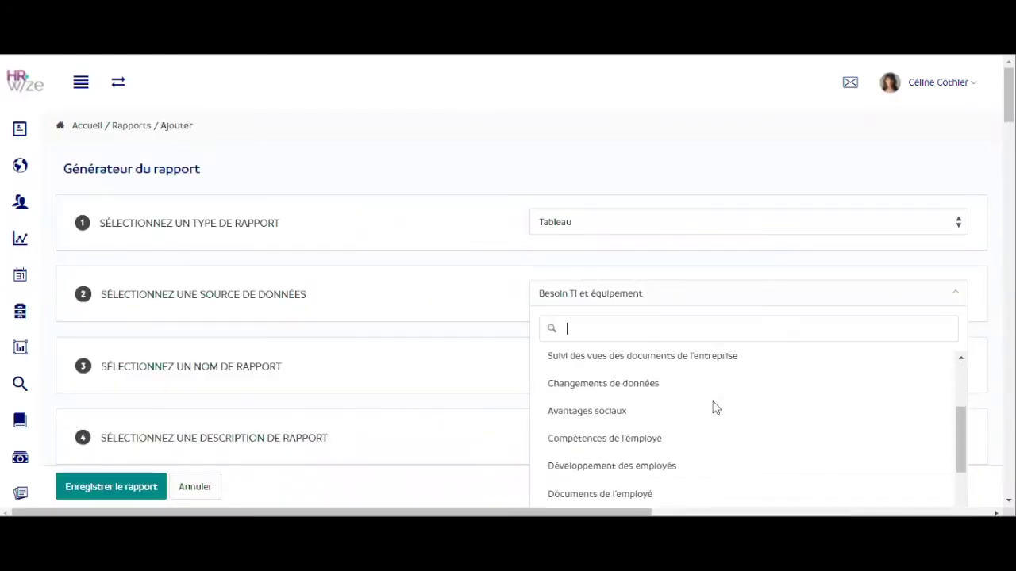
scroll(716, 410, down, 1)
click(625, 482)
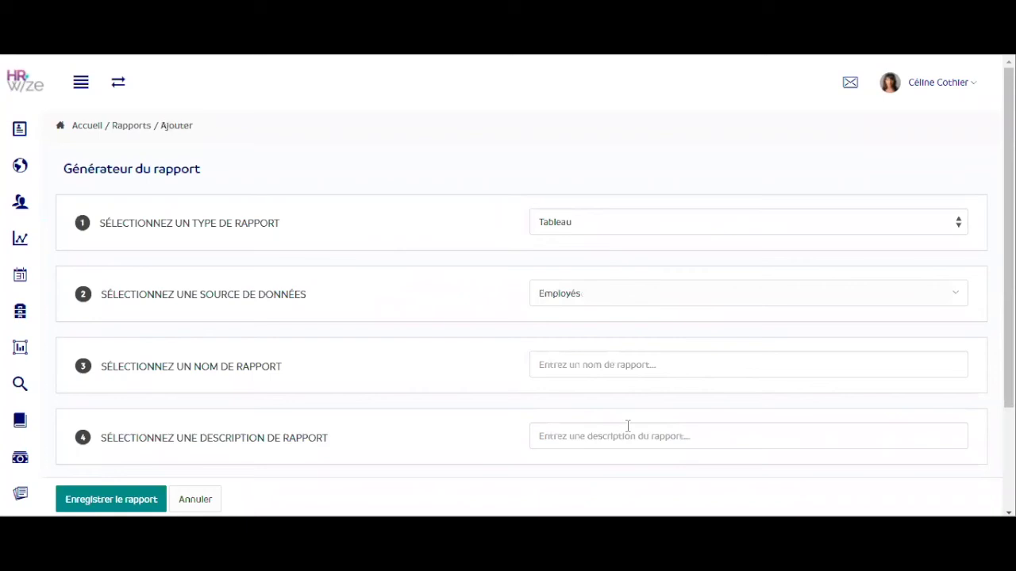
- Name the report "Mes employés" and leave its description blank
click(620, 364)
text(Mes empl)
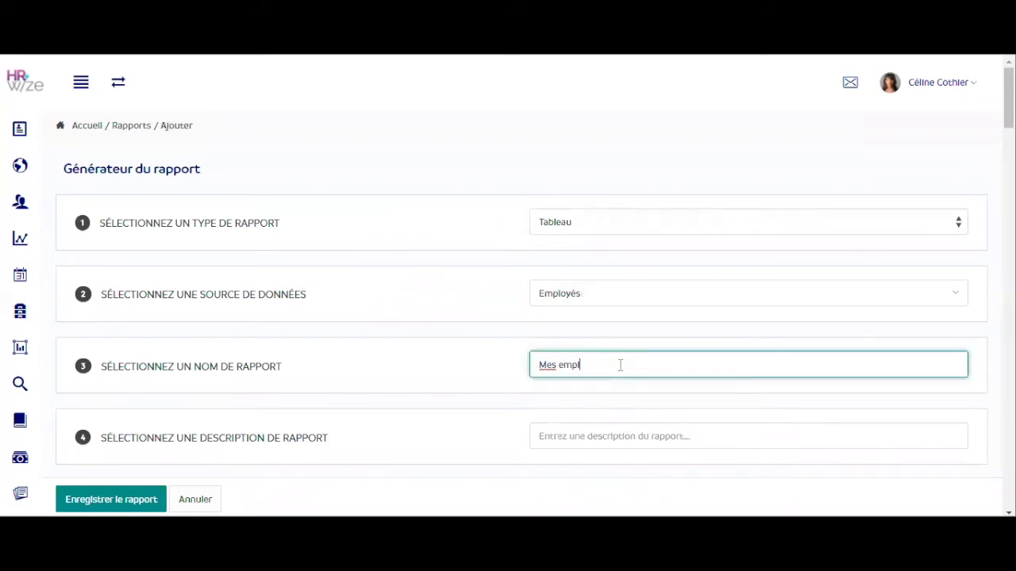
text(oyés)
scroll(619, 365, down, 2)
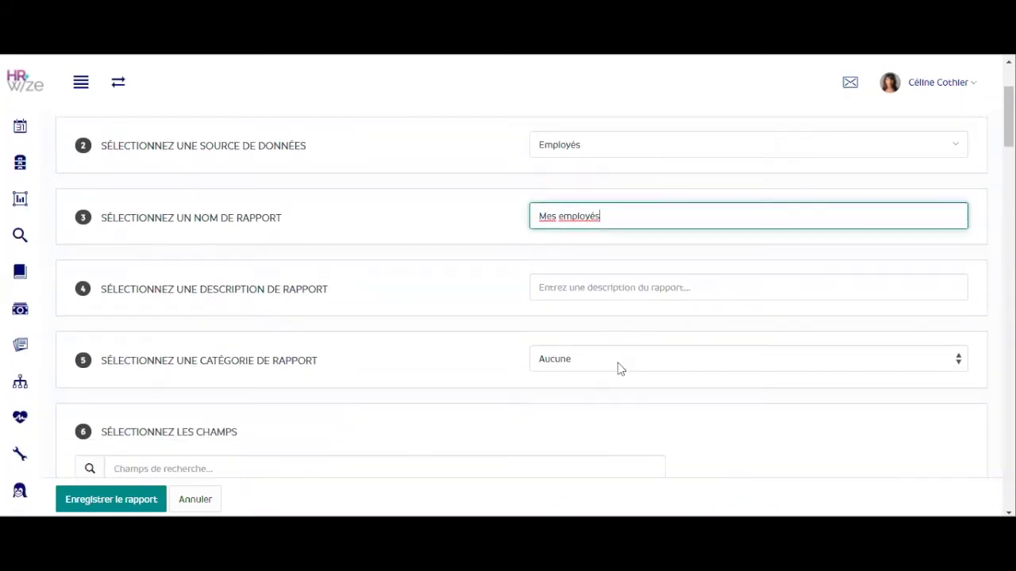
click(557, 287)
- Add the personal data fields Prénom and Nom as report columns
scroll(486, 297, down, 3)
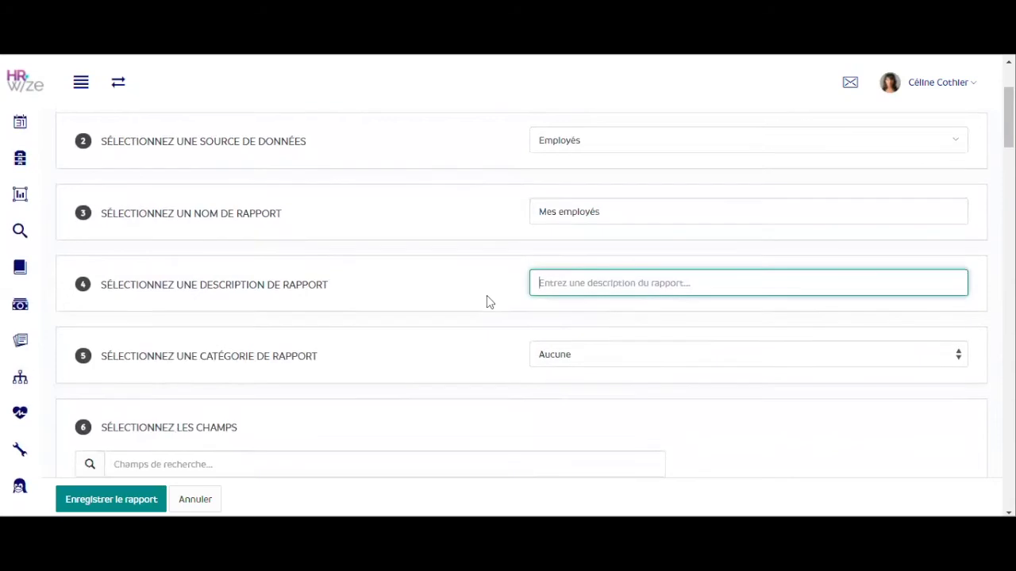
scroll(500, 287, down, 1)
click(583, 252)
click(472, 288)
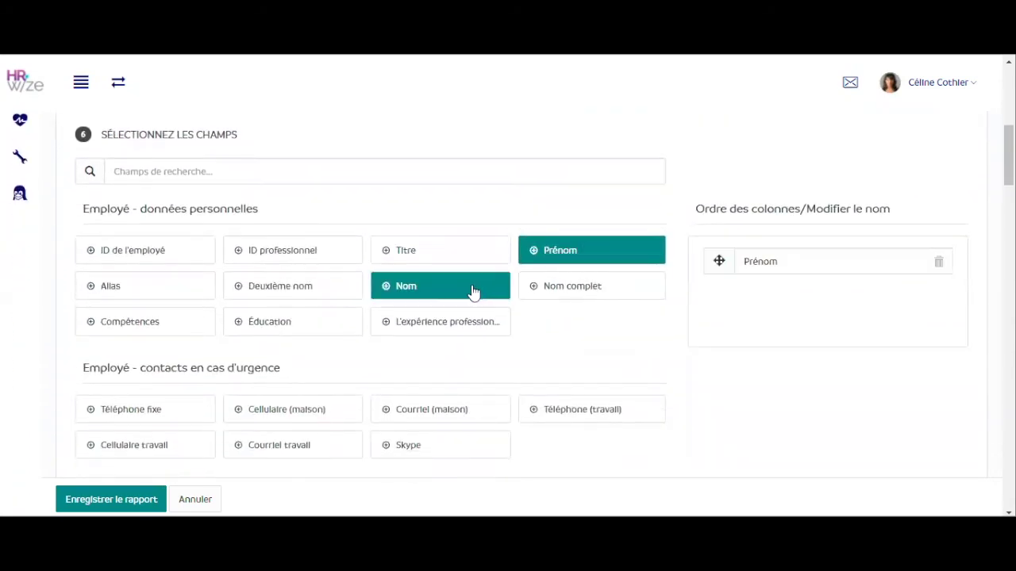
- Add the employment fields Date de début, Site, Département and Titre de l'emploi to the report
scroll(536, 372, down, 3)
click(502, 312)
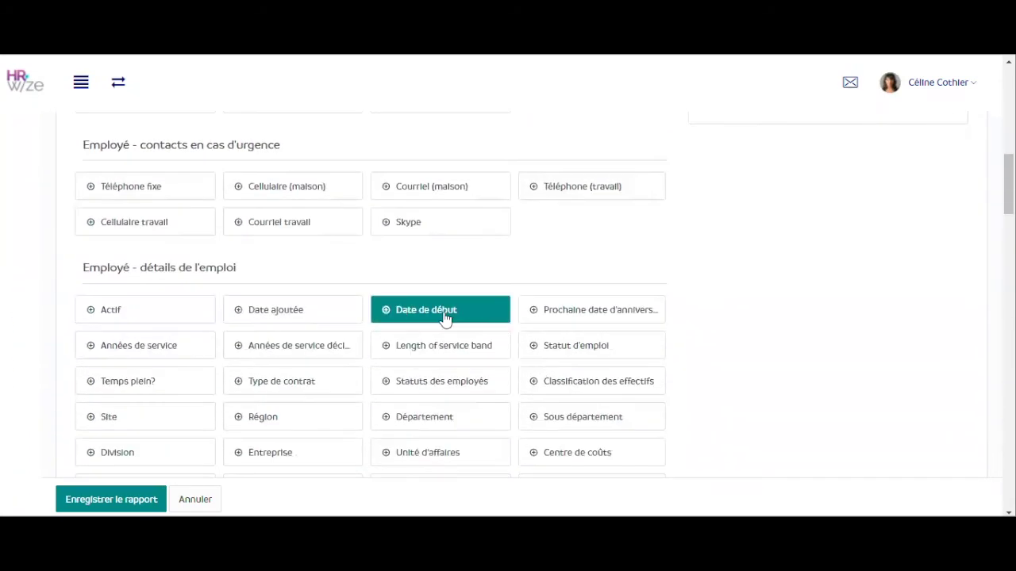
scroll(518, 289, down, 1)
click(441, 342)
click(198, 346)
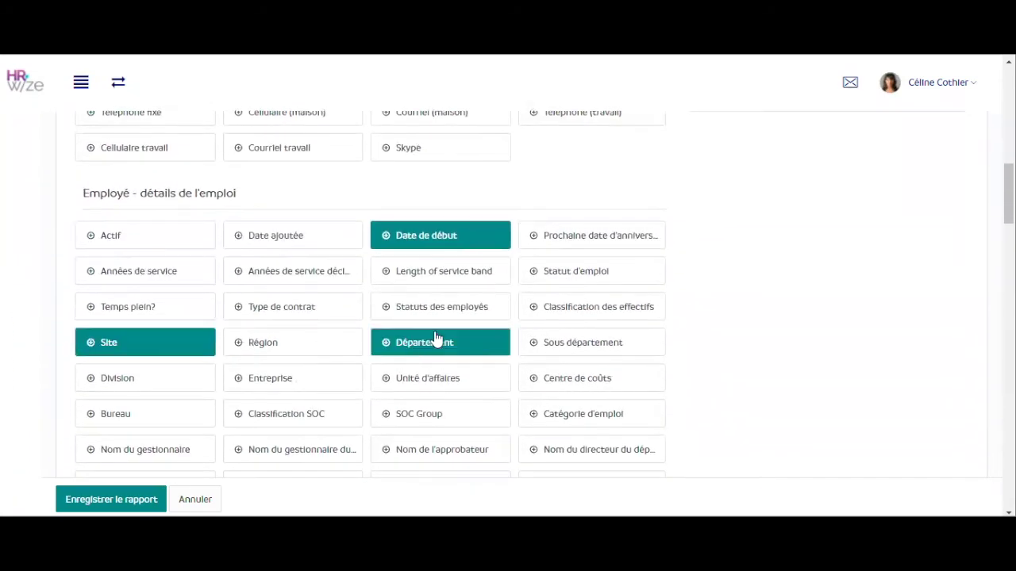
scroll(440, 343, down, 1)
click(434, 355)
scroll(436, 356, down, 4)
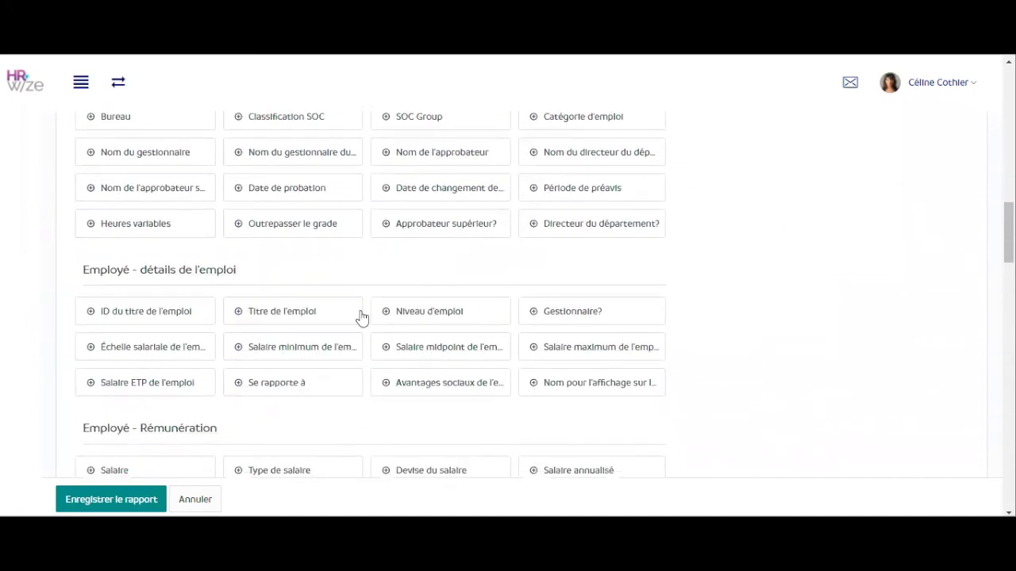
click(332, 314)
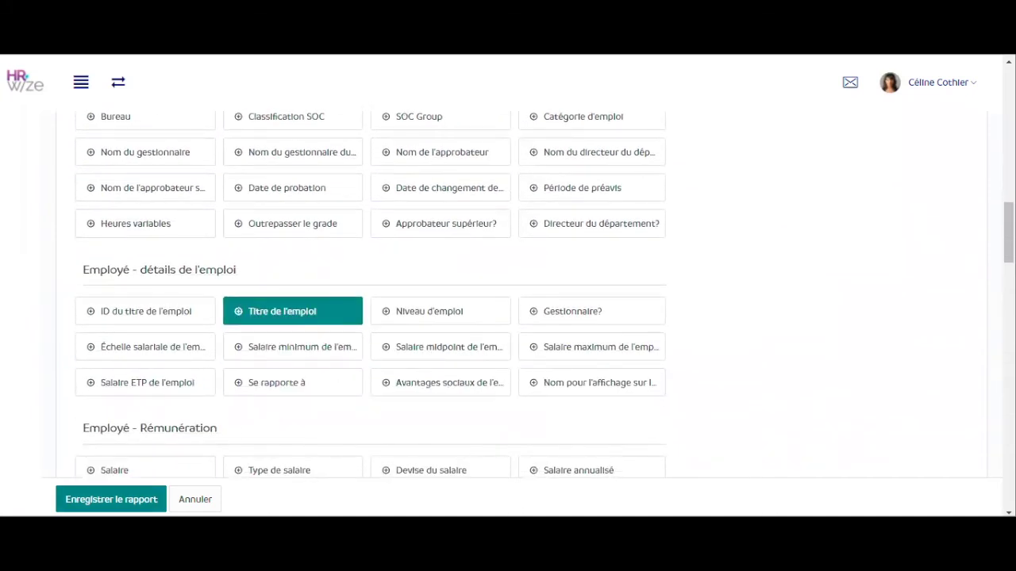
- Save the Mes employés report and view it
click(112, 499)
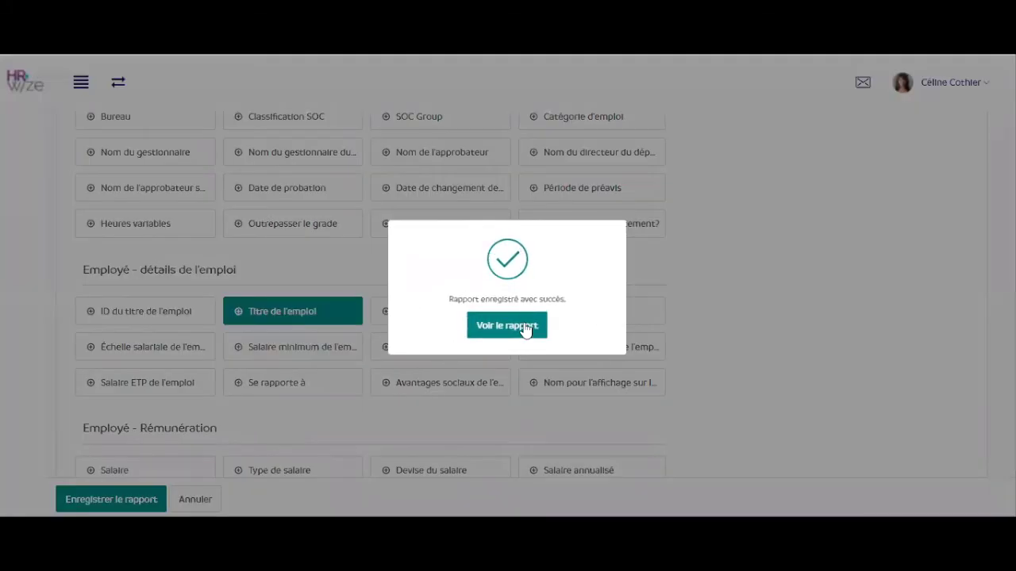
click(524, 327)
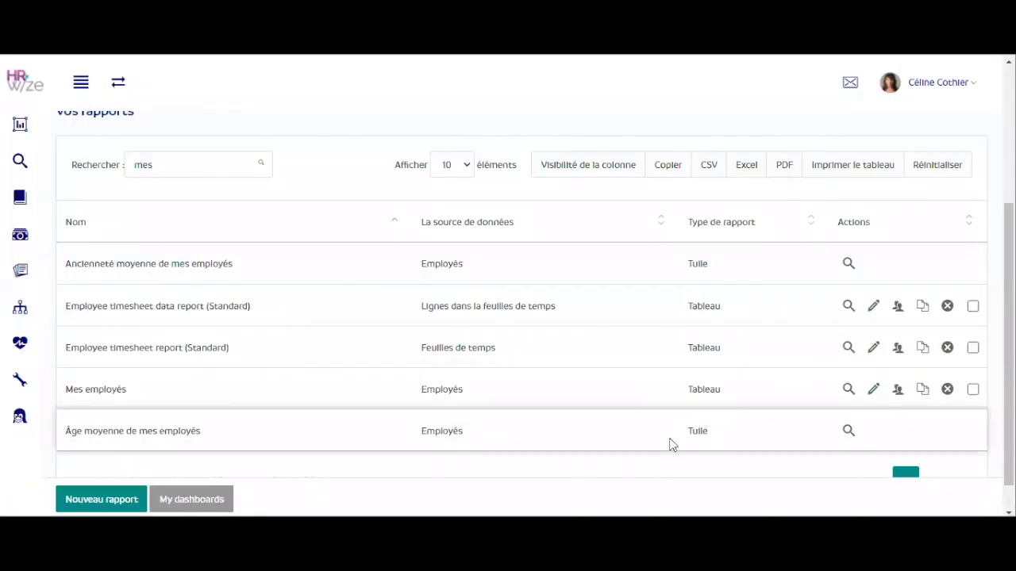
- Open the sharing page of the Mes employés report and send a copy of it to the Finances group
click(898, 390)
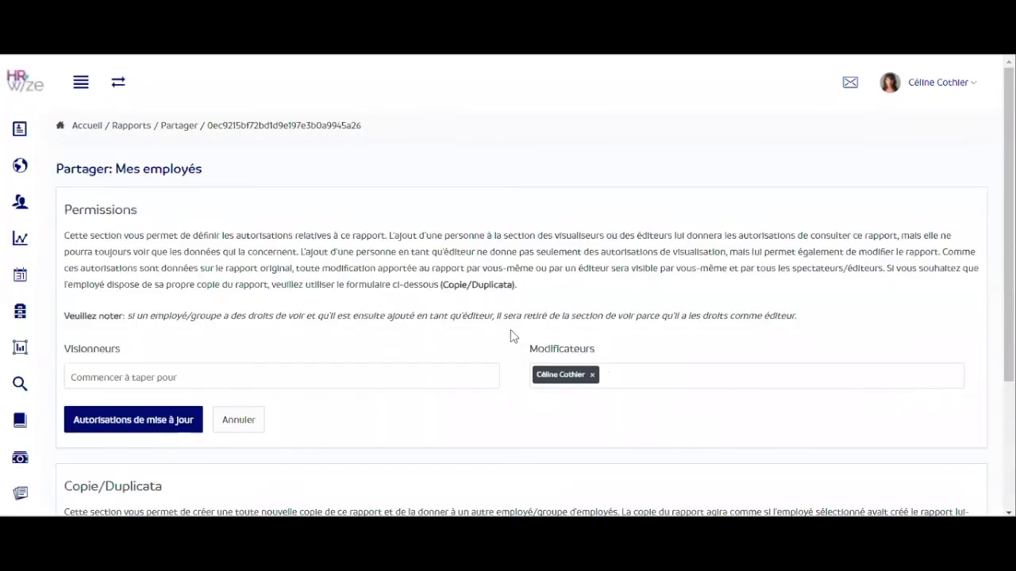
scroll(594, 342, down, 3)
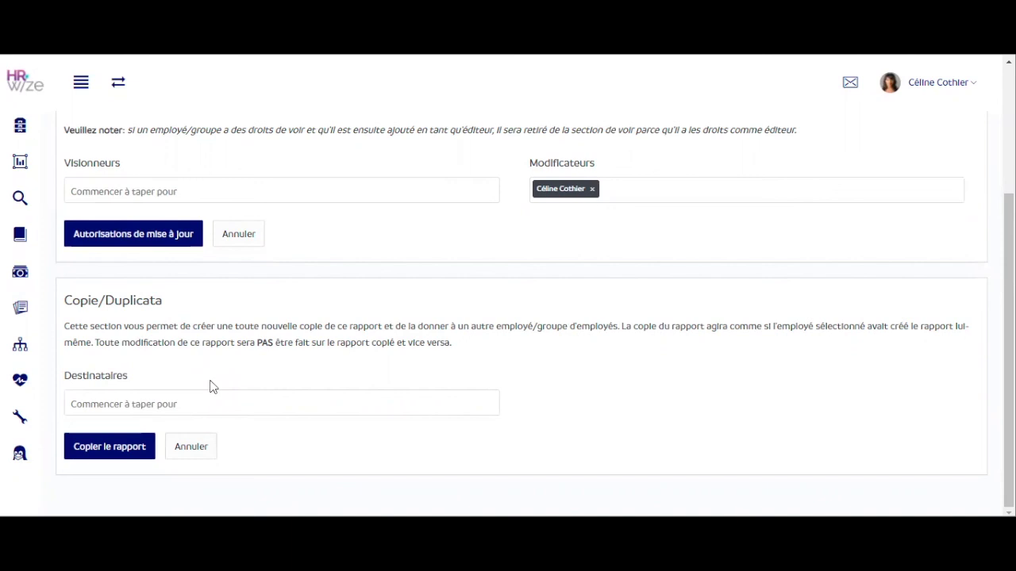
click(218, 400)
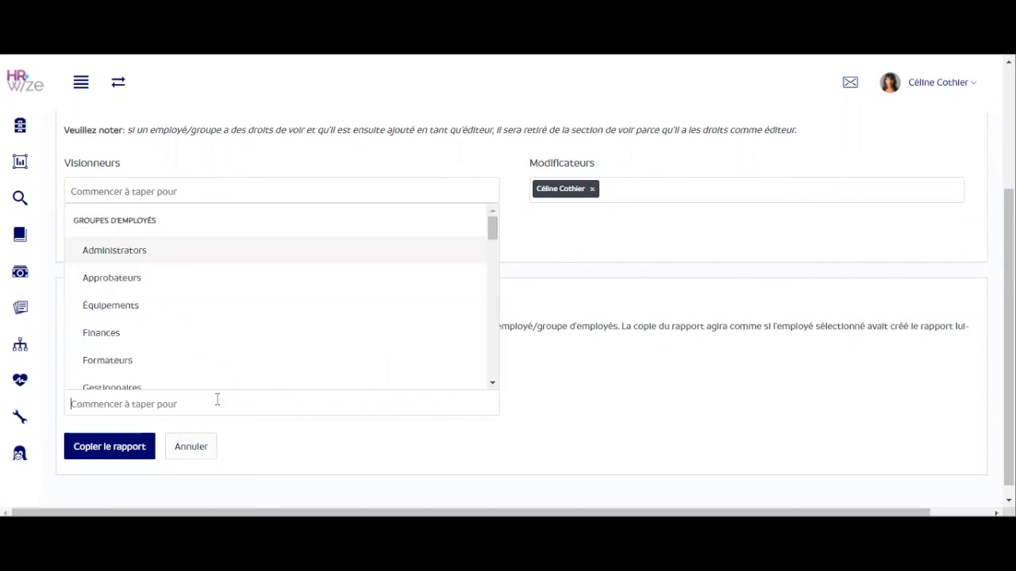
text(fin)
click(197, 376)
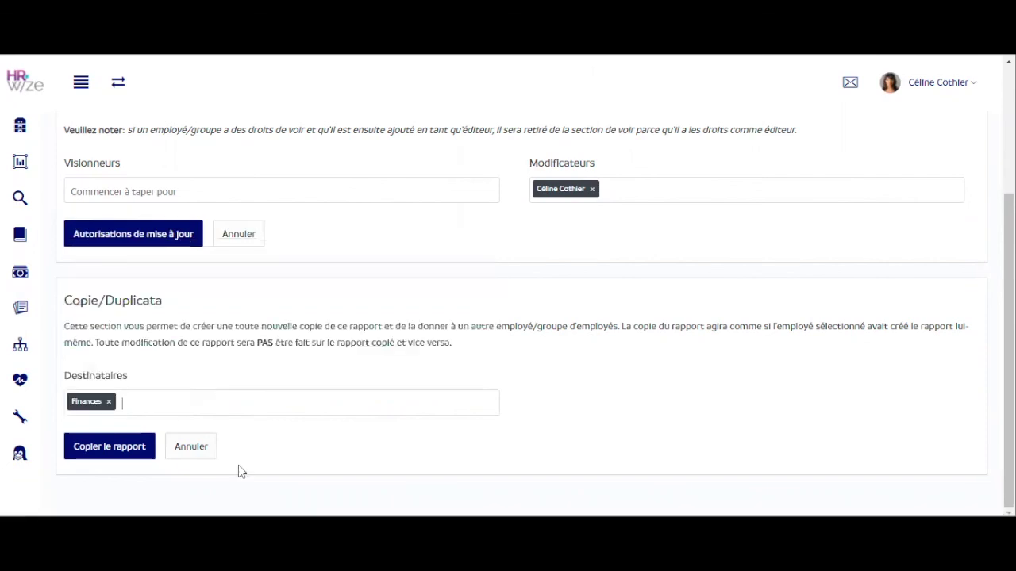
click(125, 449)
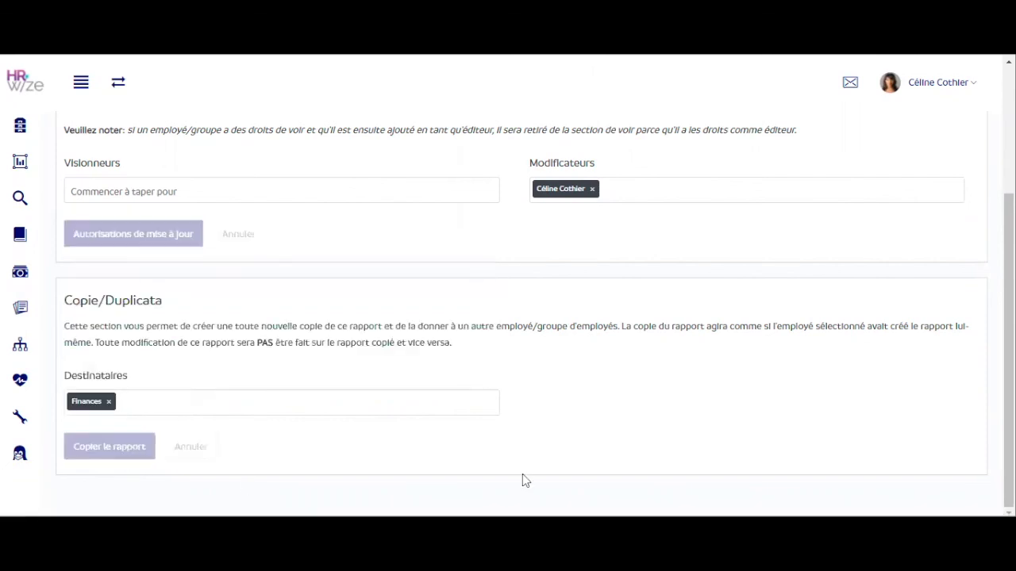